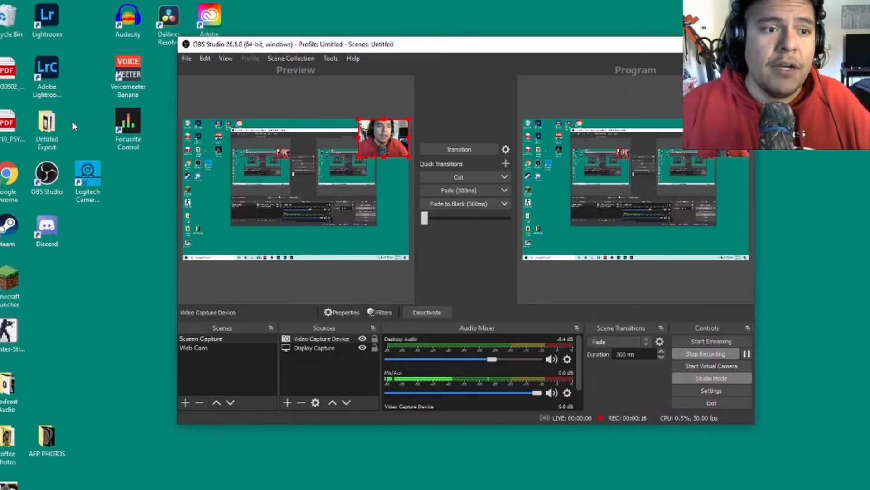
View the 4 oz black bag and DSC_5686 photos in the Untitled Export folder, and close the folder.
double_click(47, 127)
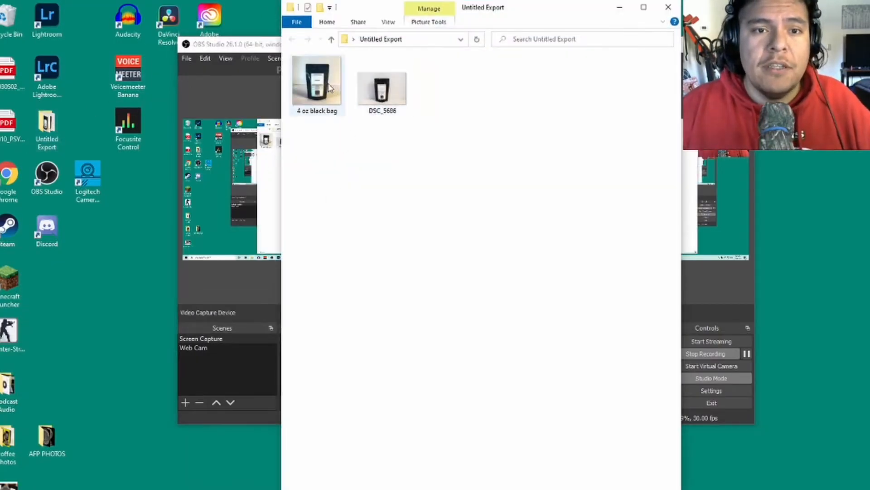
double_click(327, 83)
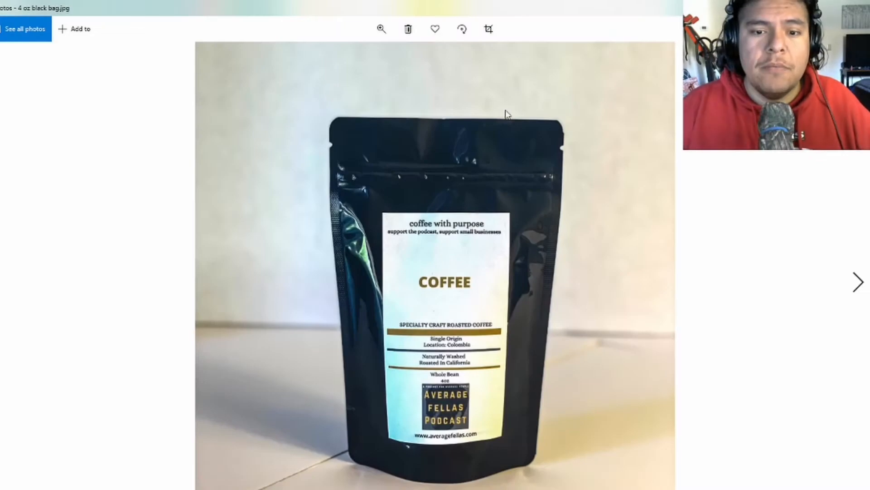
key("alt+F4")
double_click(387, 97)
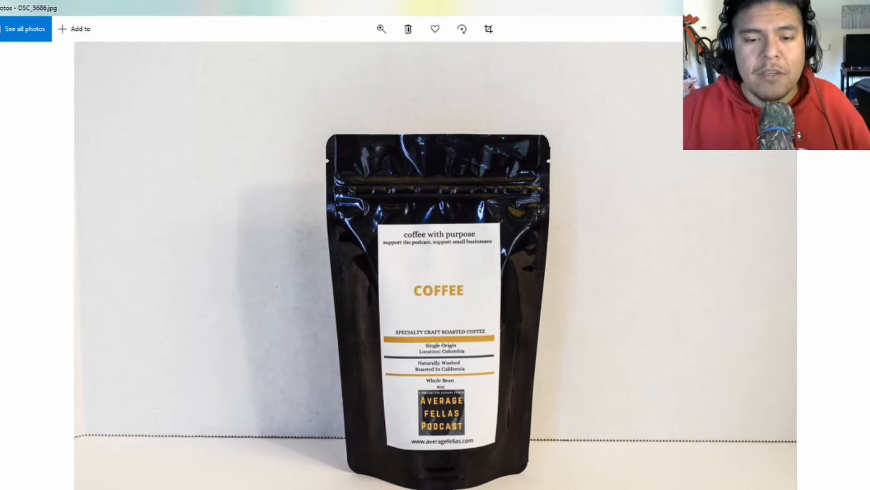
key("alt+F4")
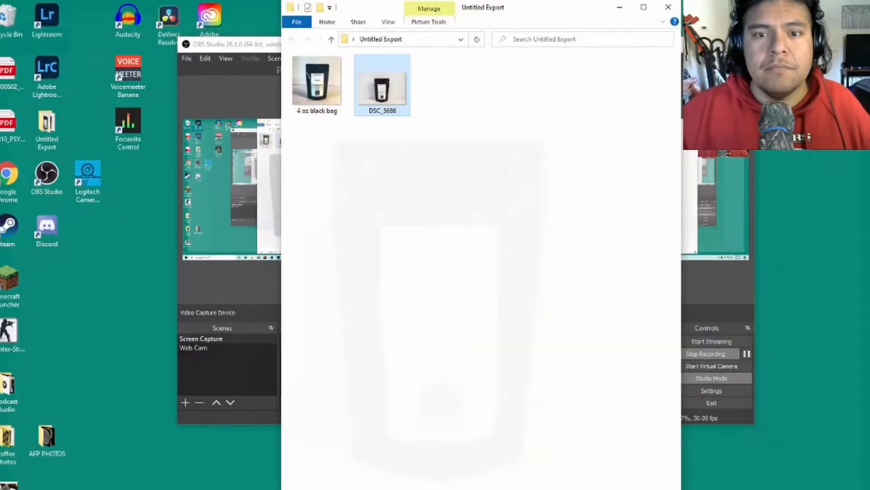
left_click(667, 8)
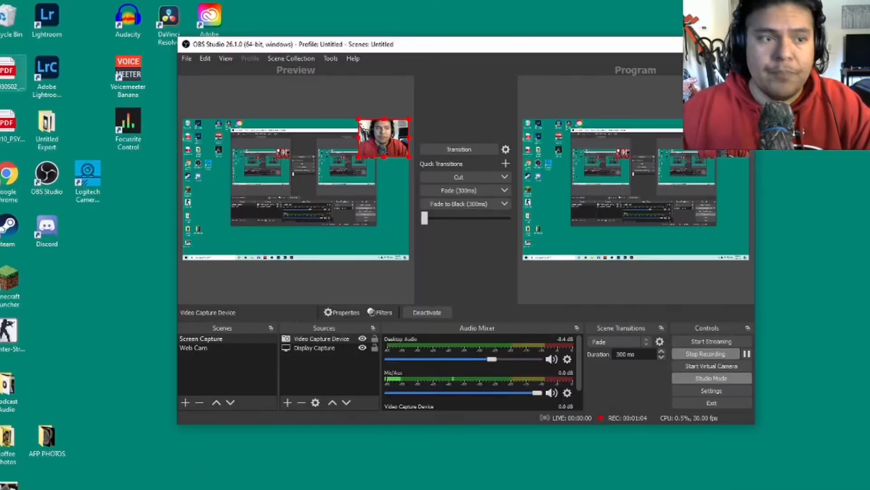
In Chrome, search Google Images for "cabin in the woods" and narrow the results to beautiful.
double_click(10, 176)
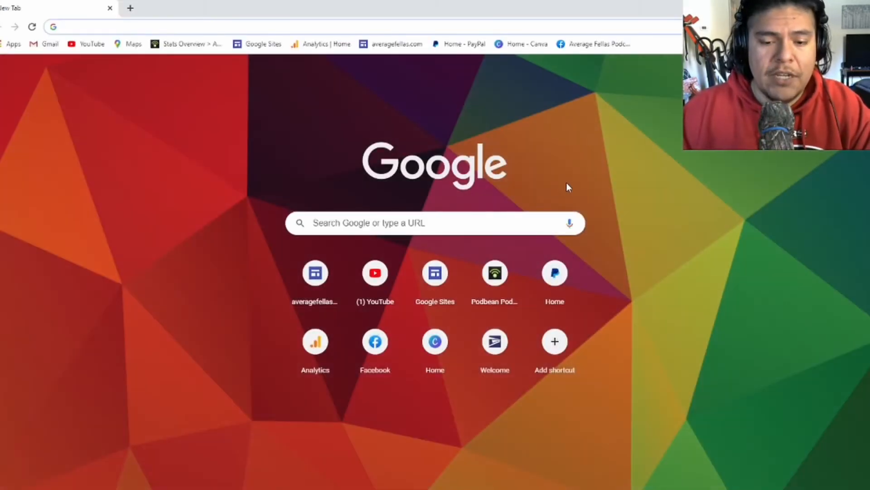
left_click(519, 228)
type("cab")
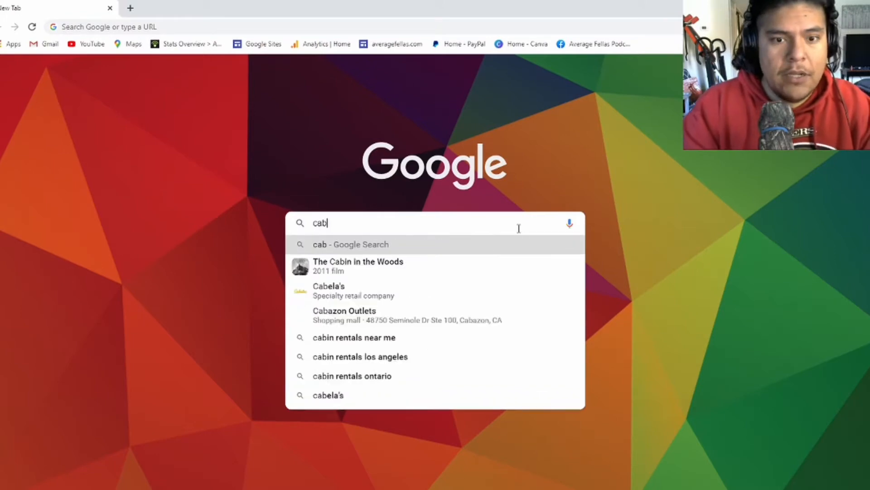
type("in in the woo")
key("Return")
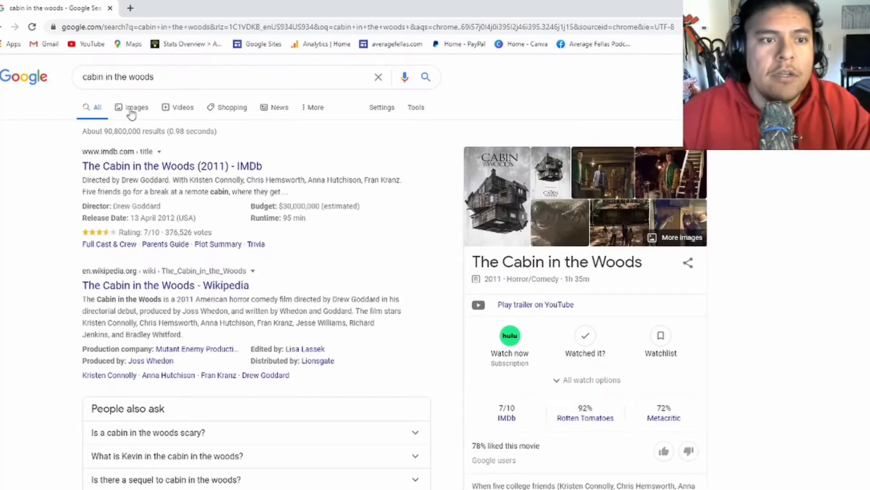
left_click(130, 111)
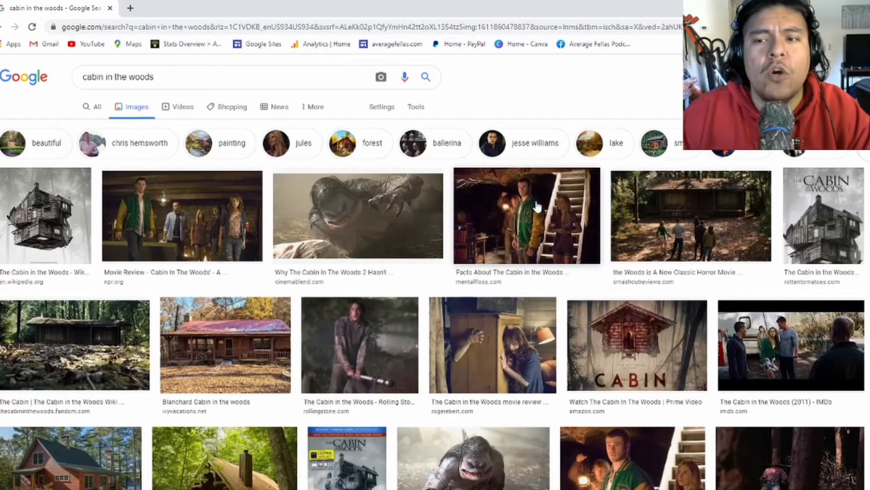
left_click(43, 144)
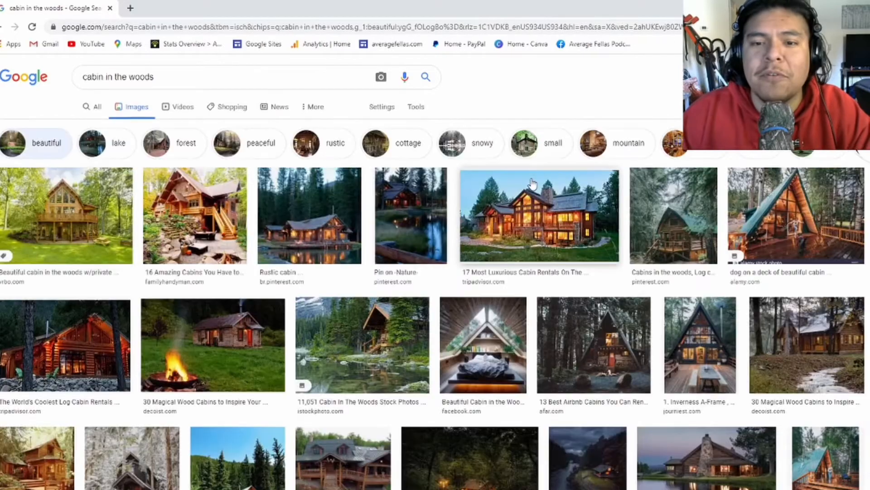
Open the Decoist article from the campfire cabin image result and locate that picture under Simplicity in the Design.
scroll(589, 186, "down", 3)
scroll(589, 183, "up", 1)
left_click(221, 276)
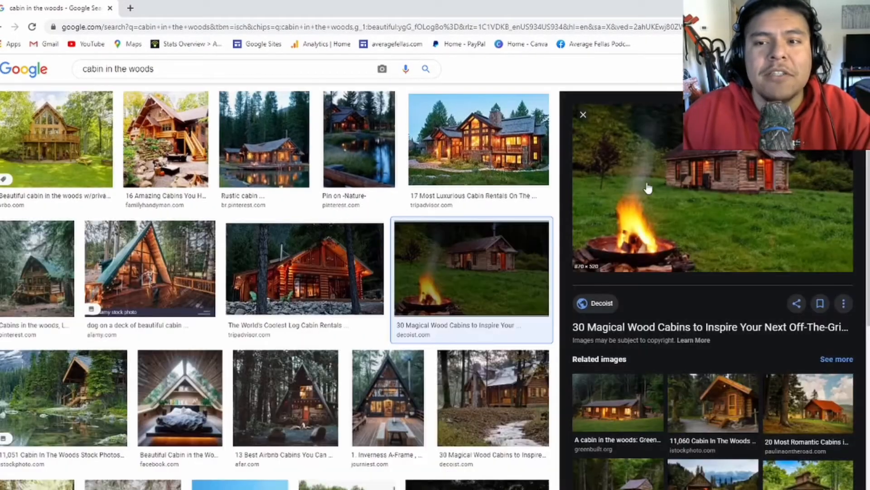
left_click(648, 187)
scroll(649, 188, "down", 10)
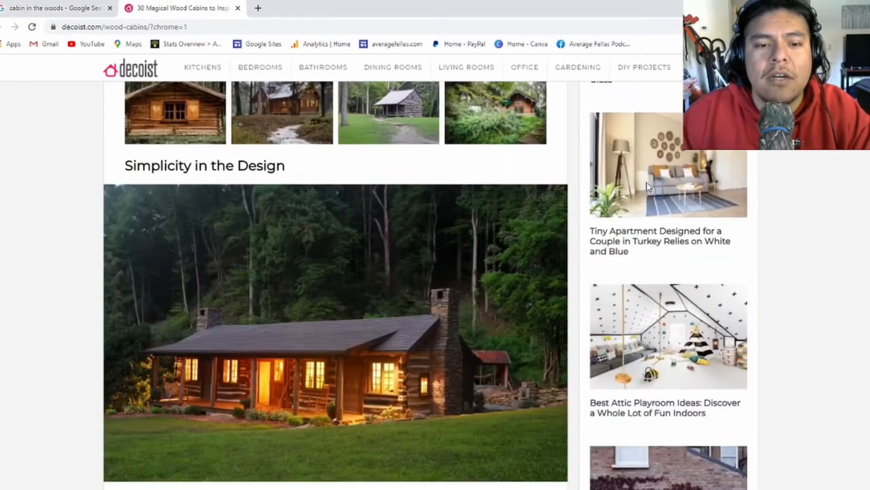
scroll(648, 186, "down", 9)
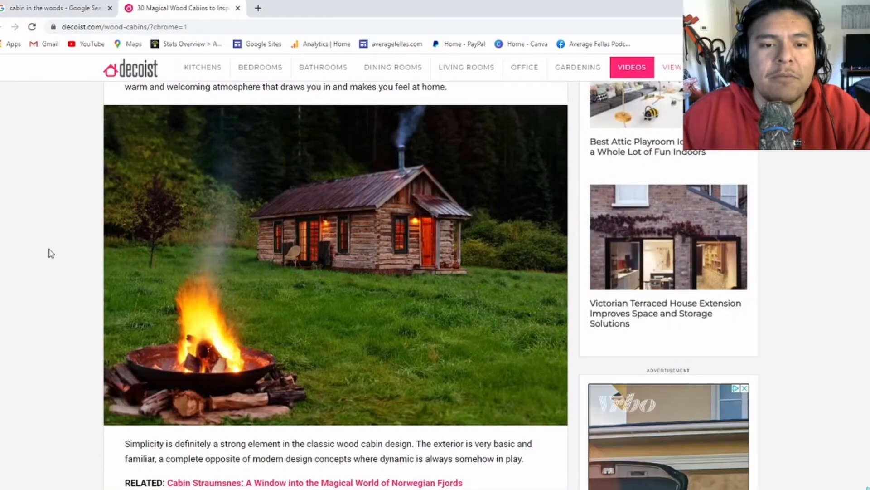
Capture the full campfire cabin picture with Snipping Tool.
key("super")
type("snip")
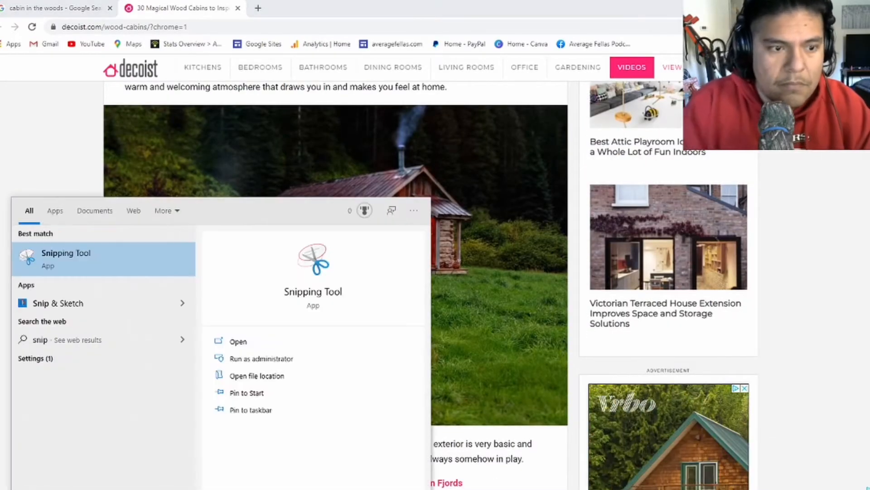
key("Return")
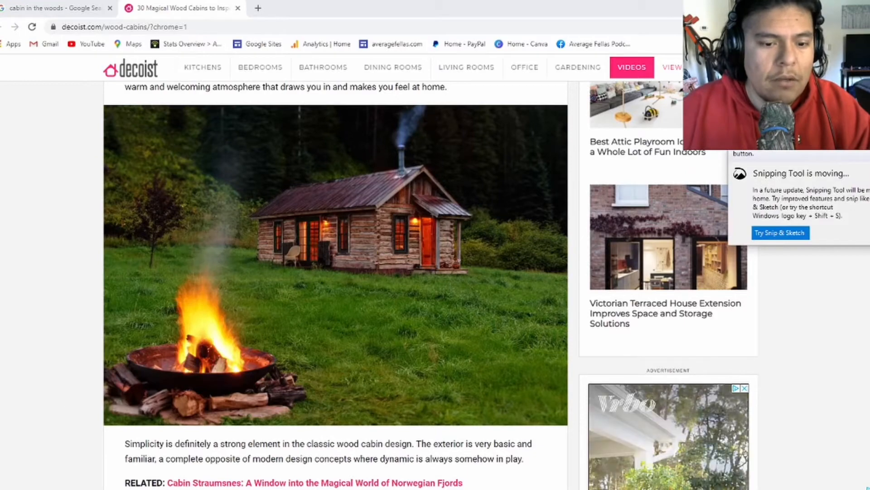
key("ctrl+n")
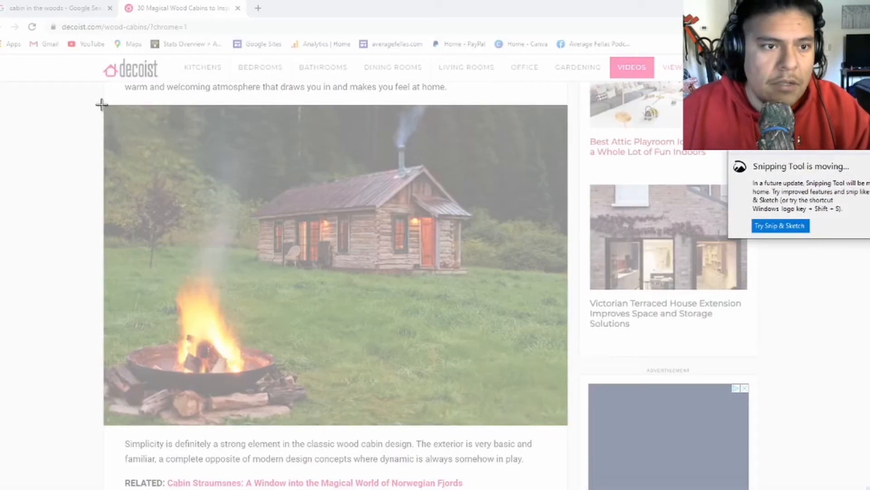
left_click_drag(101, 105, 567, 426)
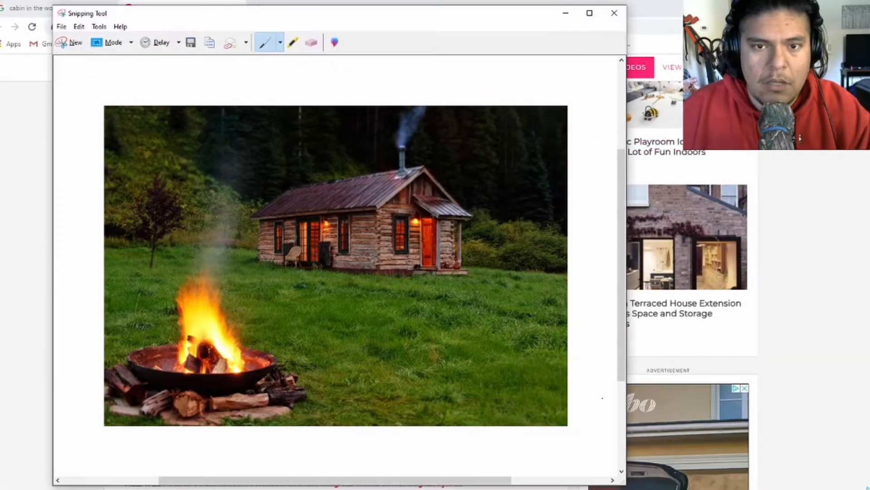
Switch to Photoshop, set the foreground color to ffffff, and paint the whole black canvas white.
key("alt+Tab")
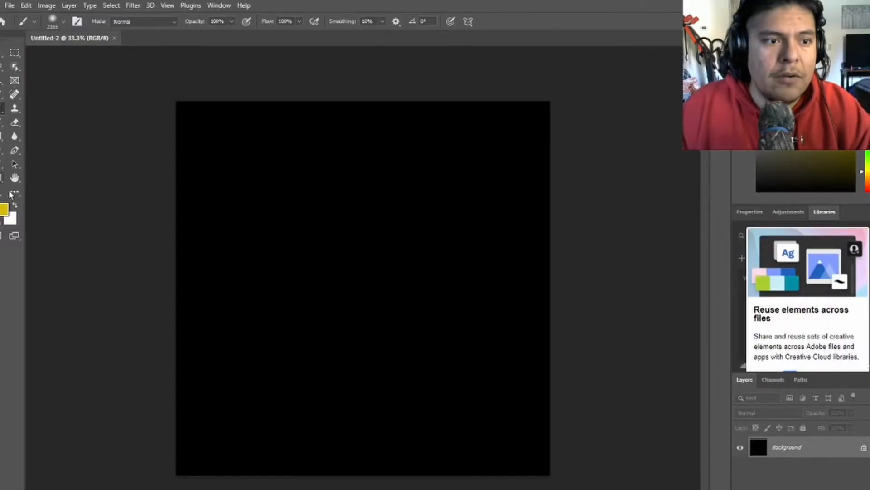
left_click(4, 209)
type("ffffff")
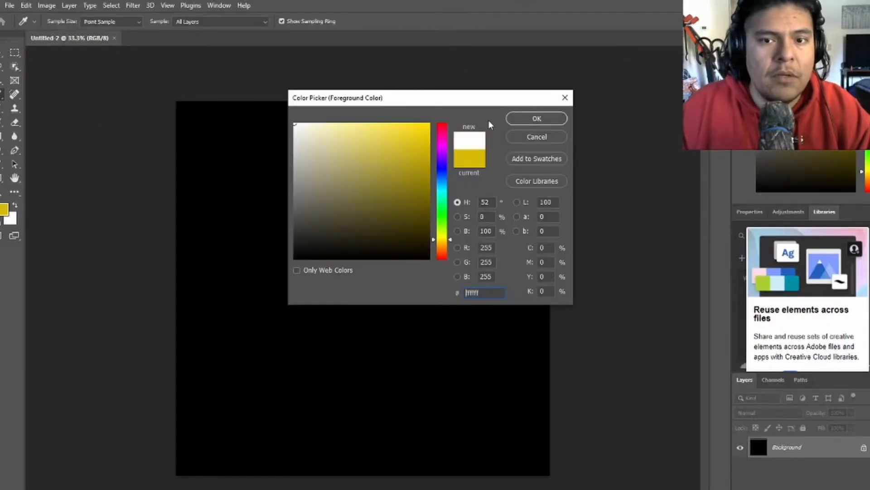
left_click(537, 118)
mouse_move(217, 127)
left_mouse_down()
mouse_move(412, 129)
mouse_move(423, 330)
mouse_move(476, 254)
left_mouse_up()
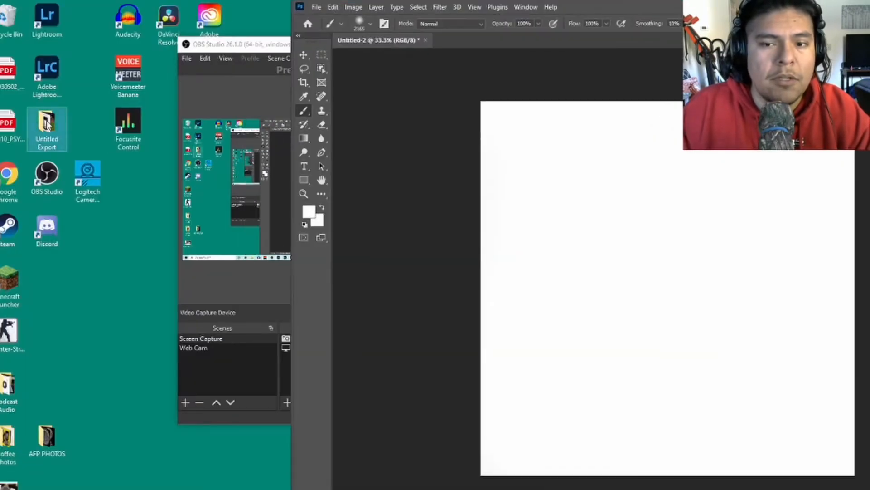
Place the "cabin in the woods photoshop test" image from the Untitled Export folder across the full canvas width.
double_click(47, 125)
left_click_drag(376, 7, 129, 6)
left_click_drag(136, 99, 637, 232)
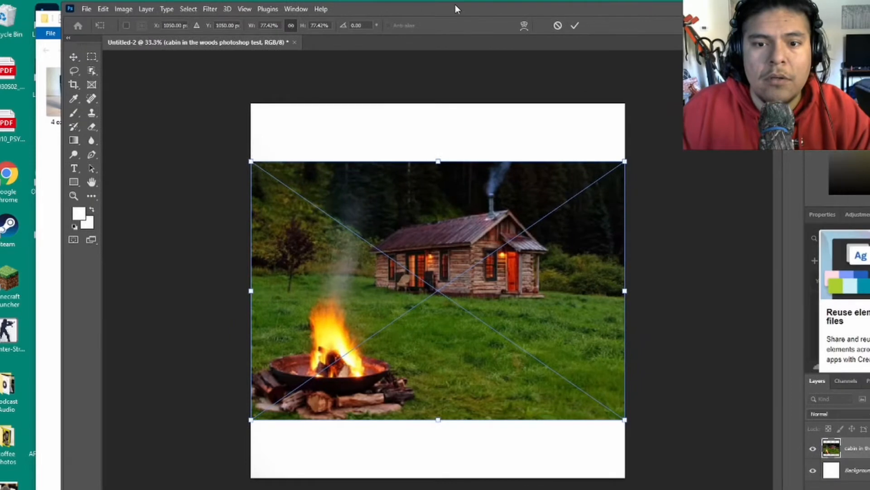
key("Return")
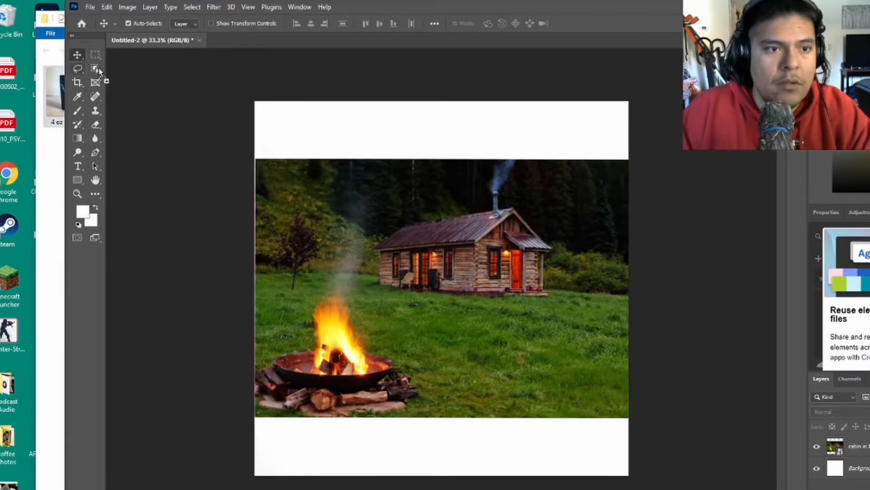
Place the 4 oz black bag photo above the cabin image, scale it to about 26%, and position it near the center.
left_click_drag(449, 261, 450, 262)
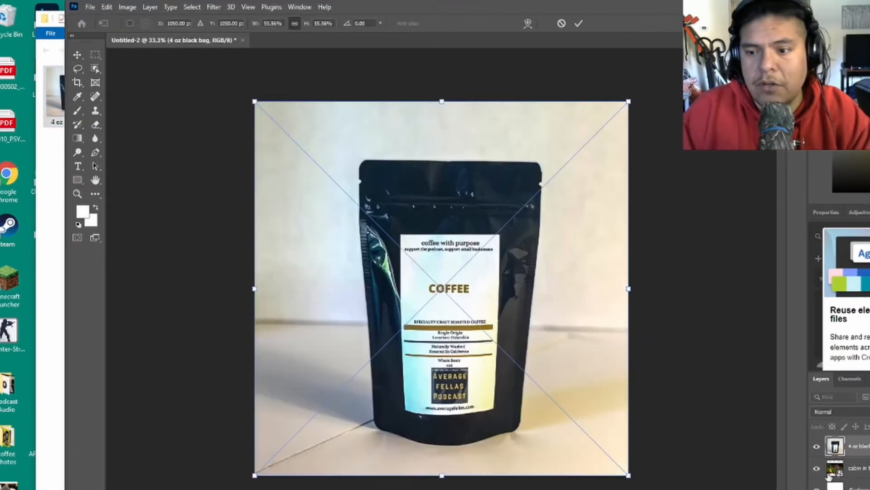
left_click_drag(629, 475, 436, 286)
left_click_drag(377, 222, 491, 303)
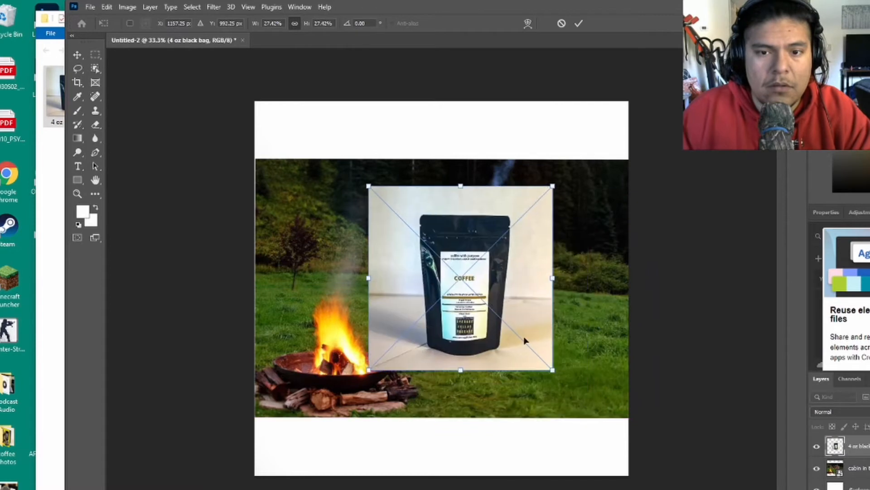
left_click_drag(553, 370, 403, 241)
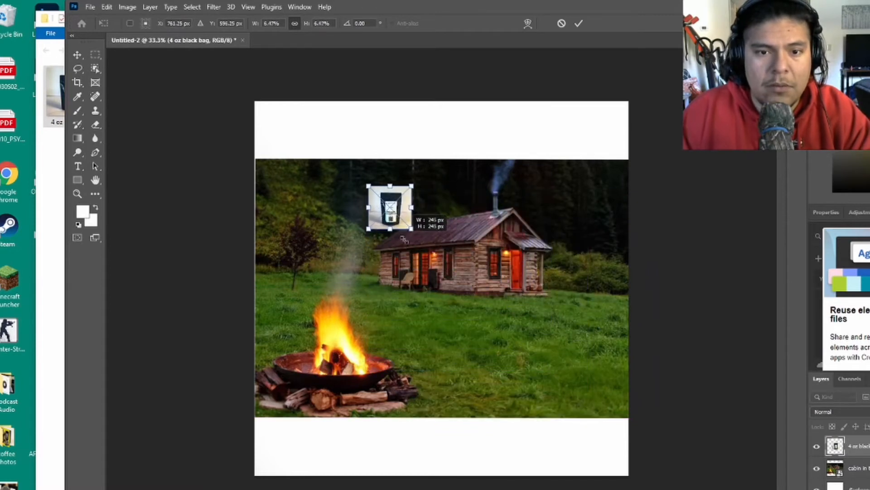
left_click_drag(388, 204, 430, 377)
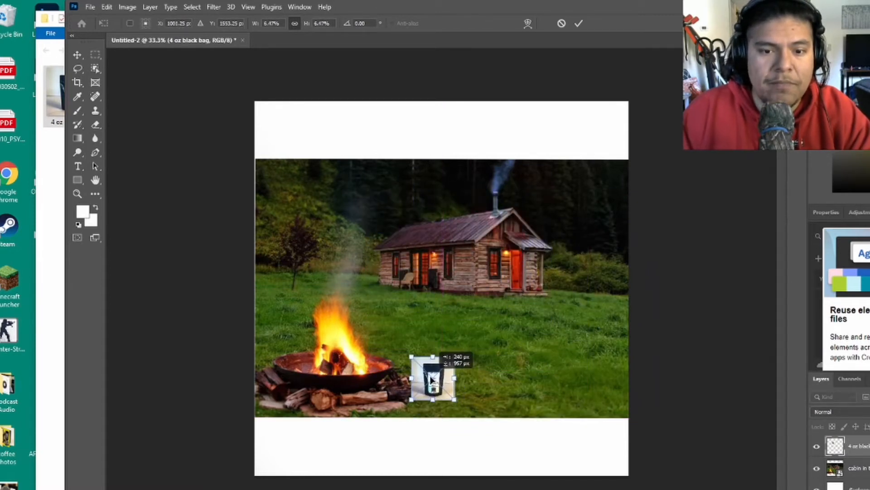
left_click_drag(432, 379, 325, 227)
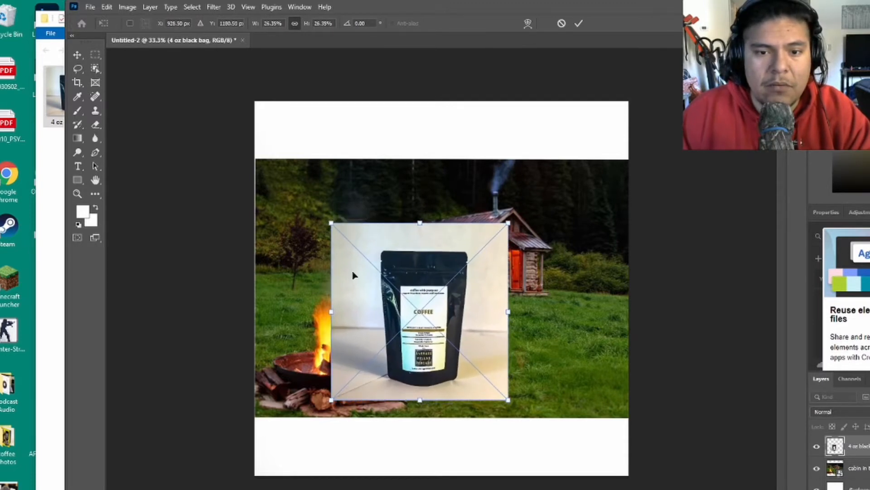
left_click_drag(354, 275, 479, 306)
left_click(190, 158)
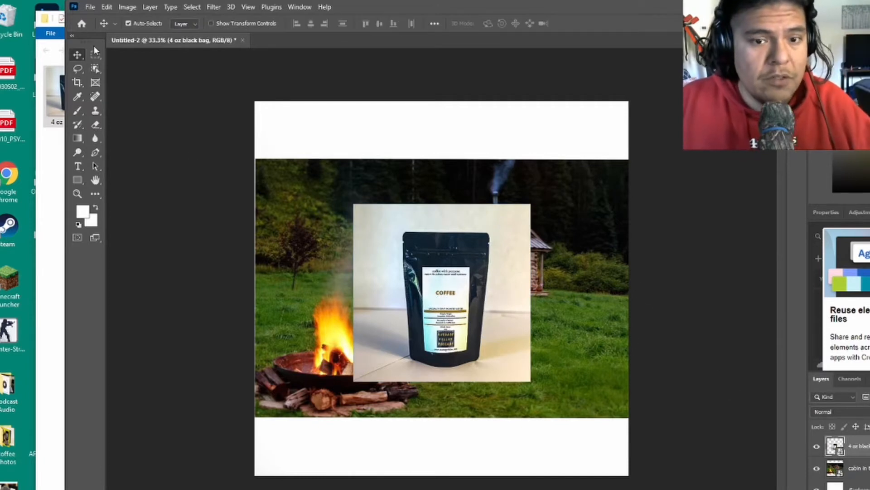
Select the coffee bag with the Object Selection tool and invert the selection to cover everything around it.
left_click(95, 68)
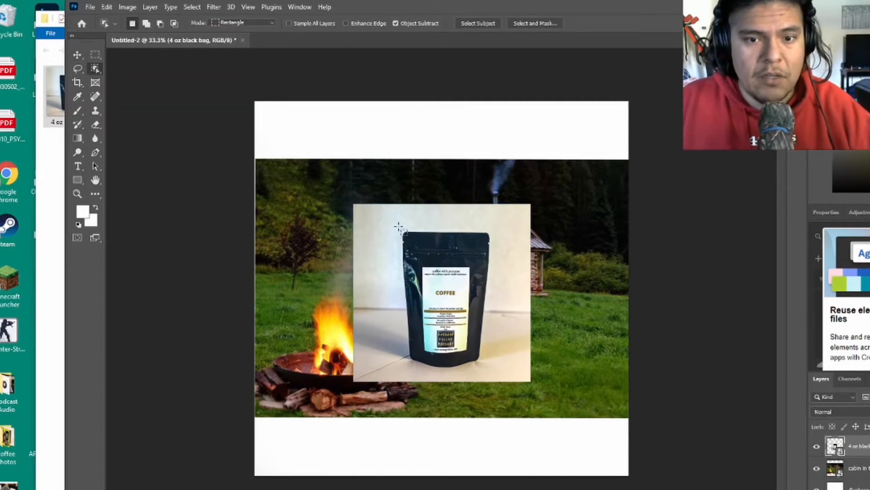
left_click_drag(395, 225, 495, 374)
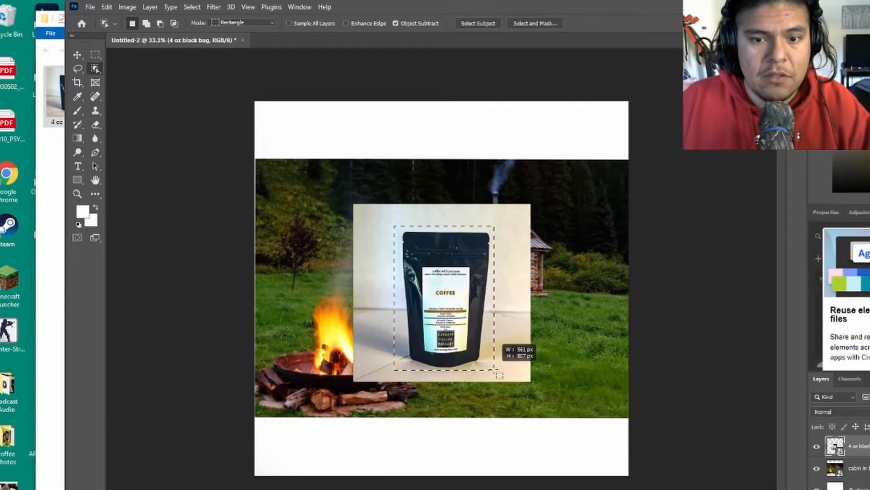
right_click(424, 298)
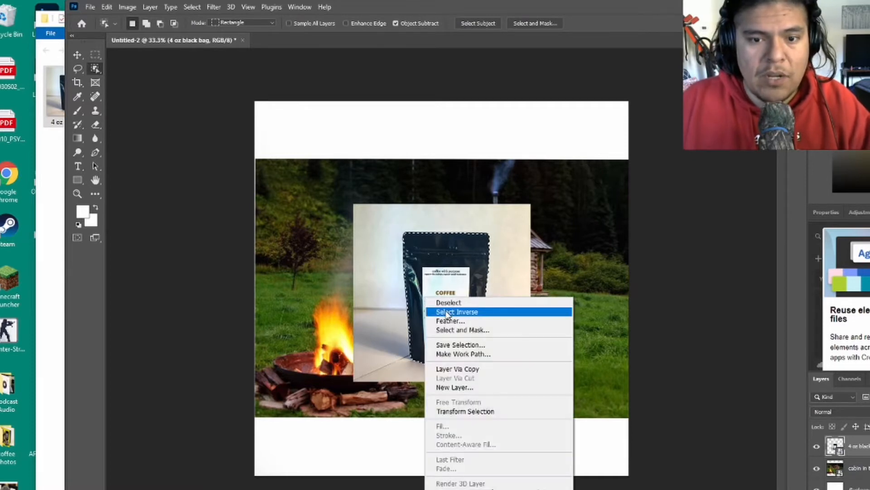
left_click(458, 311)
Rasterize the 4 oz black bag layer with the Eraser tool active and set the eraser size to 183 px.
left_click(99, 128)
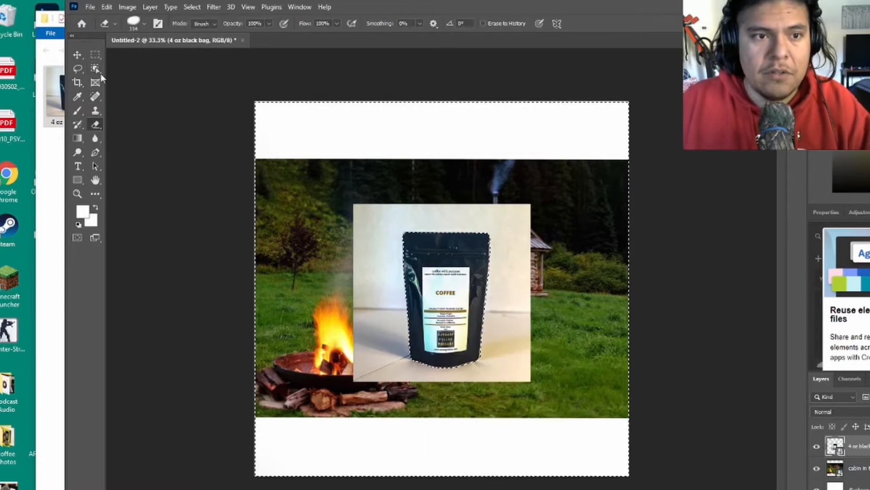
left_click(142, 26)
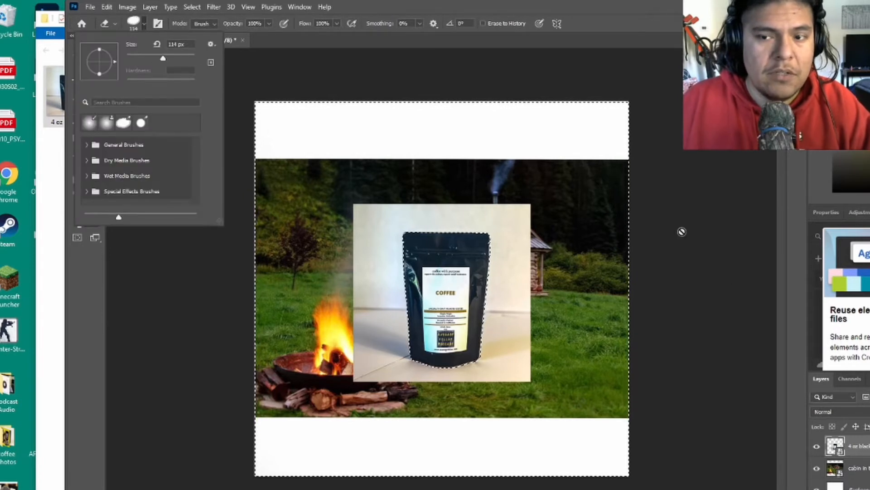
left_click(524, 155)
left_click(465, 201)
left_click(145, 23)
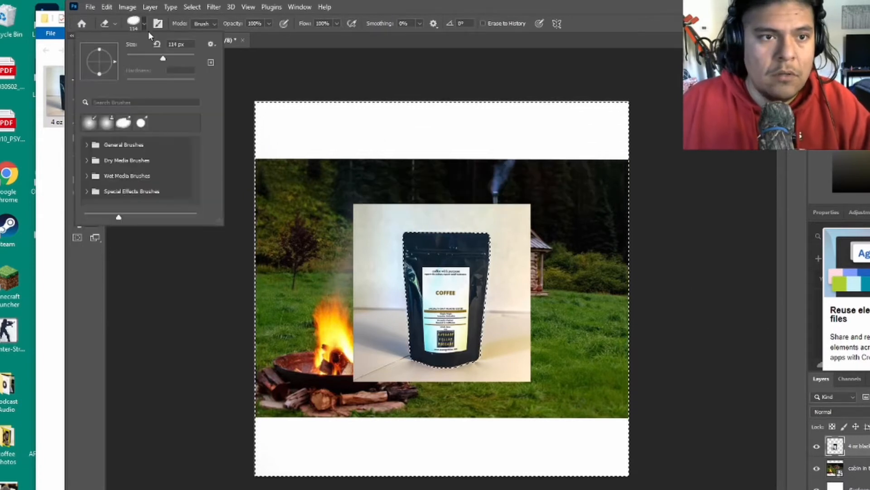
left_click_drag(164, 58, 172, 58)
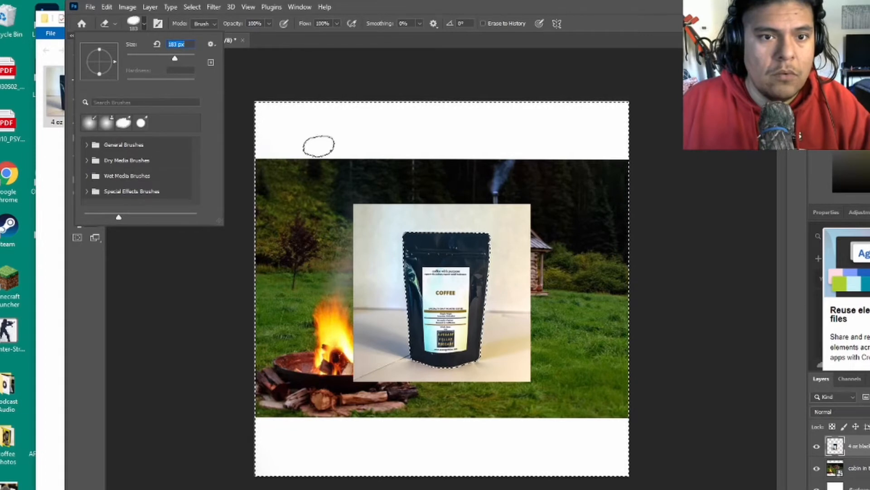
Erase the product photo's background all around the selected coffee bag.
left_click(362, 206)
left_click_drag(362, 206, 358, 393)
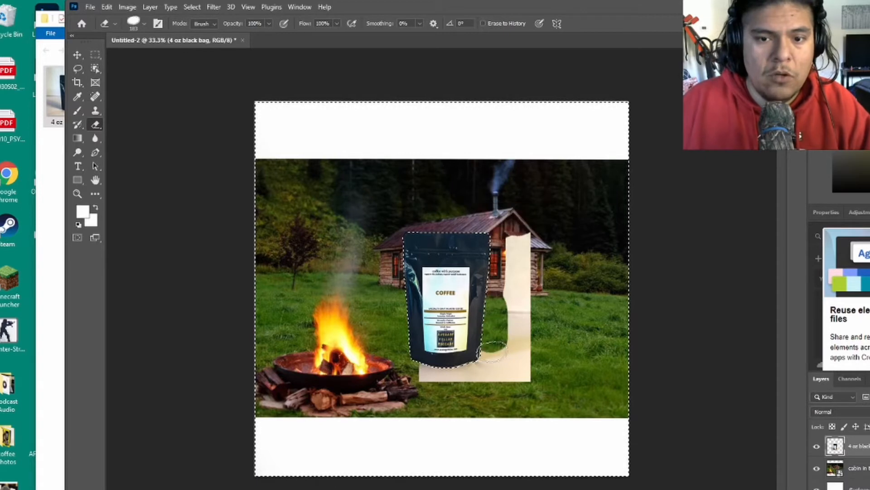
mouse_move(493, 349)
left_mouse_down()
mouse_move(503, 384)
mouse_move(528, 346)
mouse_move(527, 218)
mouse_move(511, 314)
mouse_move(529, 291)
mouse_move(486, 355)
mouse_move(436, 374)
left_mouse_up()
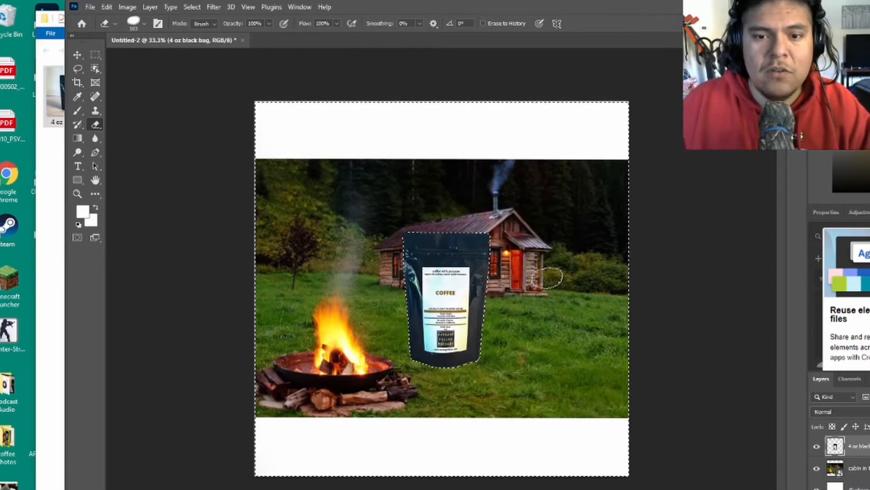
Move the cut-out coffee bag so it stands over the campfire, and clear the selection.
key("v")
mouse_move(447, 302)
left_mouse_down()
mouse_move(495, 316)
mouse_move(355, 318)
mouse_move(350, 265)
mouse_move(316, 287)
mouse_move(335, 291)
mouse_move(325, 281)
left_mouse_up()
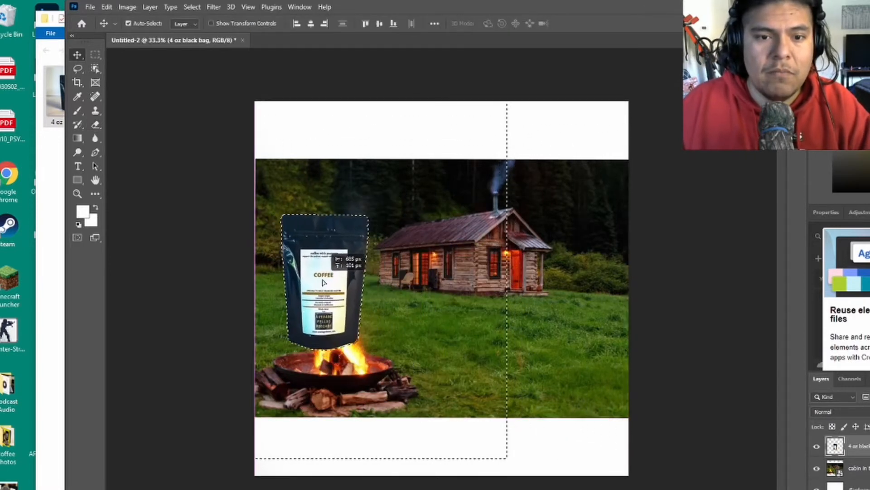
left_click(607, 268)
left_click(562, 139)
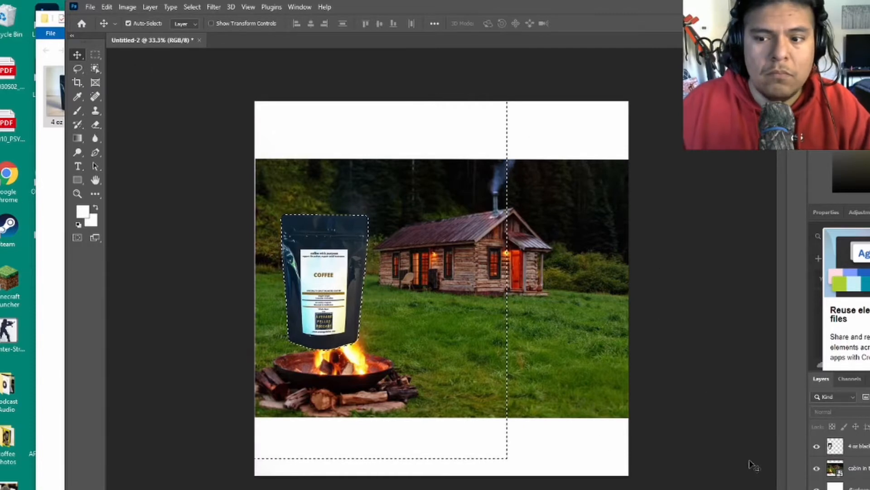
left_click(434, 318)
right_click(434, 319)
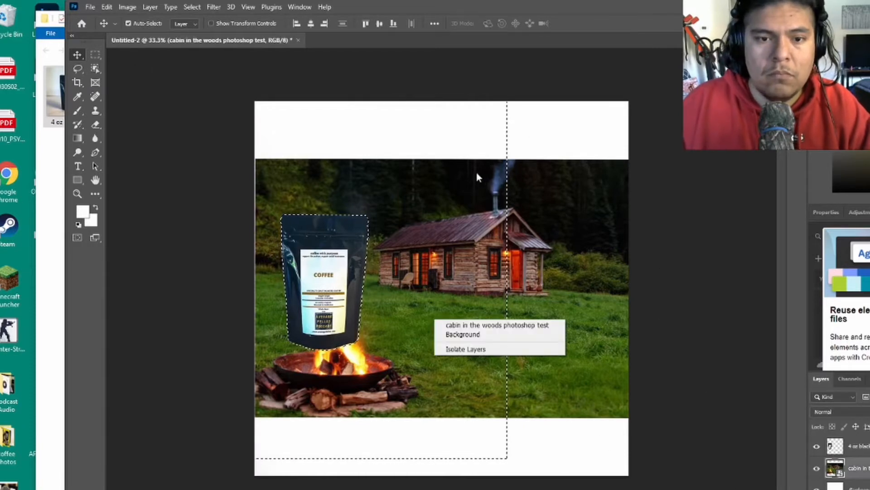
left_click(92, 58)
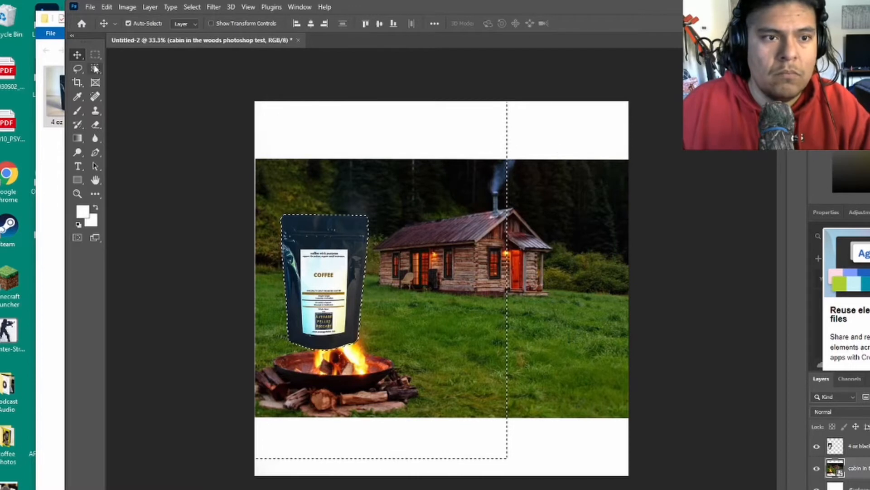
key("w")
key("ctrl+d")
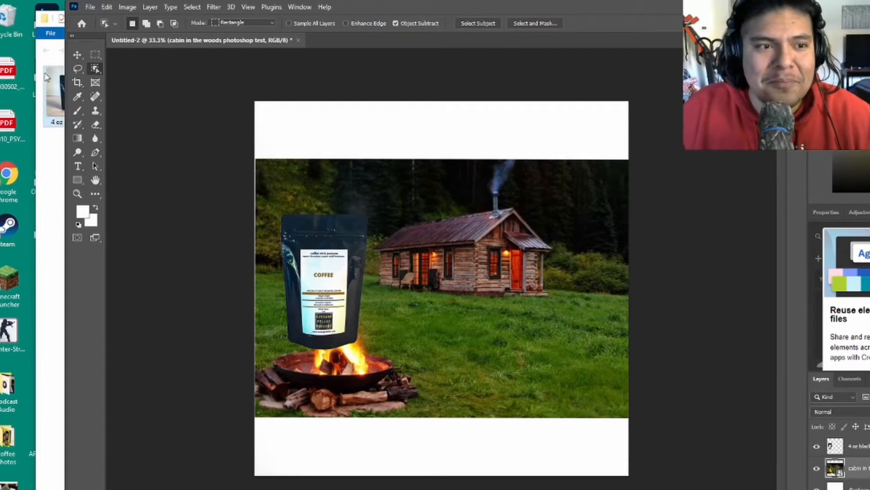
Create another square document with a black background and shift the window to uncover the Untitled Export folder.
left_click(89, 7)
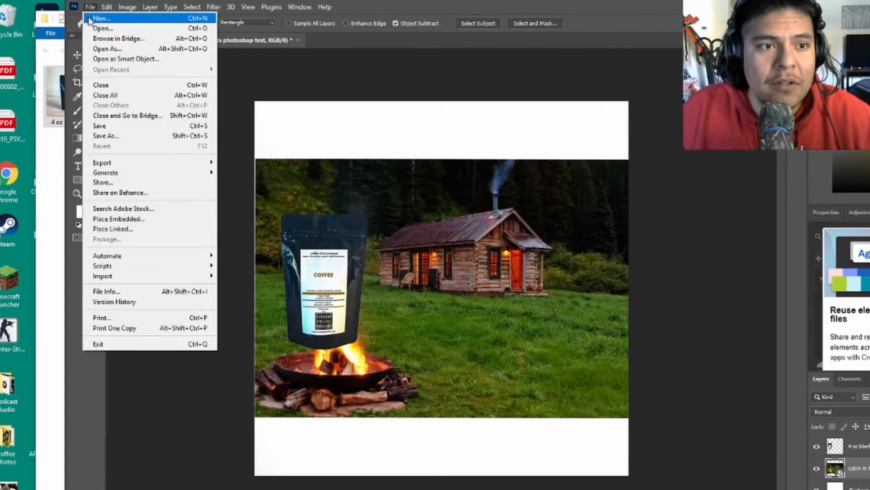
left_click(97, 15)
left_click(648, 434)
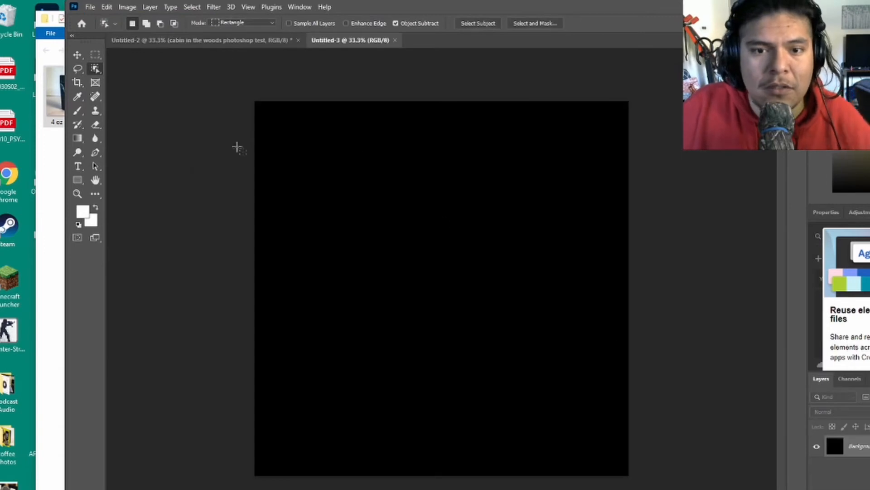
left_click_drag(359, 5, 450, 5)
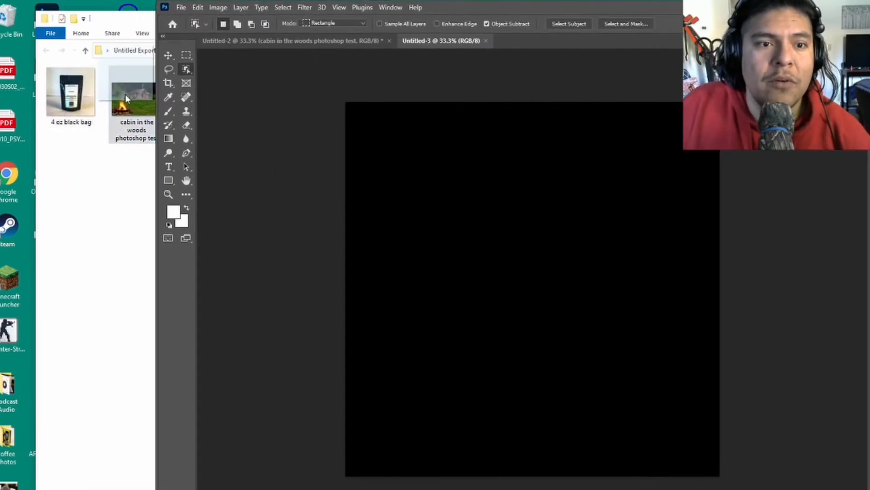
Keep ffffff as the foreground color and paint the new document's whole canvas white with the brush.
left_click(173, 211)
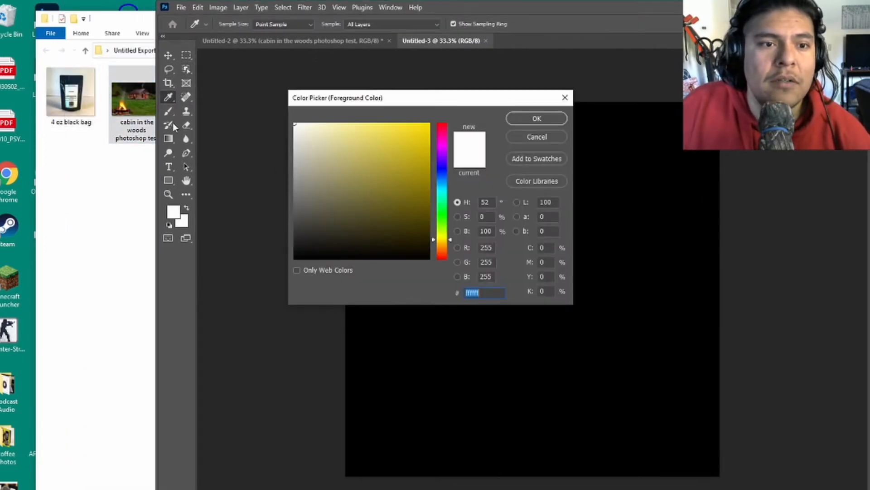
left_click(546, 119)
key("b")
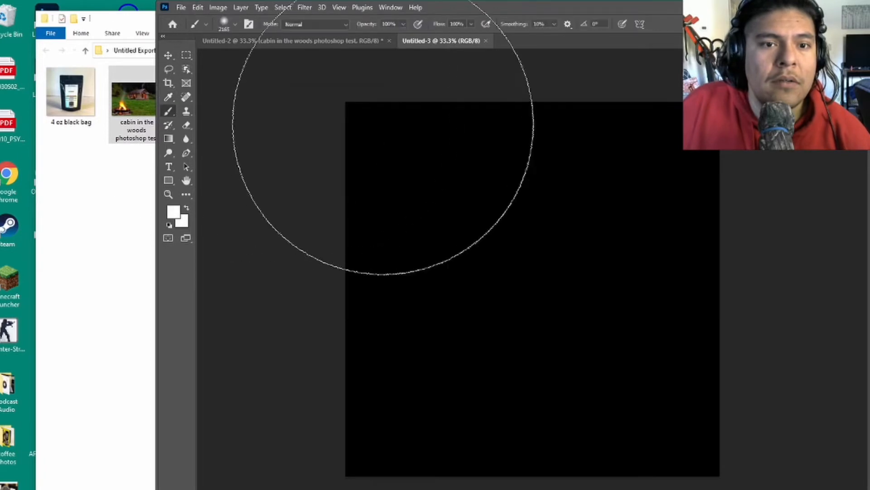
mouse_move(381, 113)
left_mouse_down()
mouse_move(471, 221)
mouse_move(578, 468)
mouse_move(490, 331)
mouse_move(544, 159)
left_mouse_up()
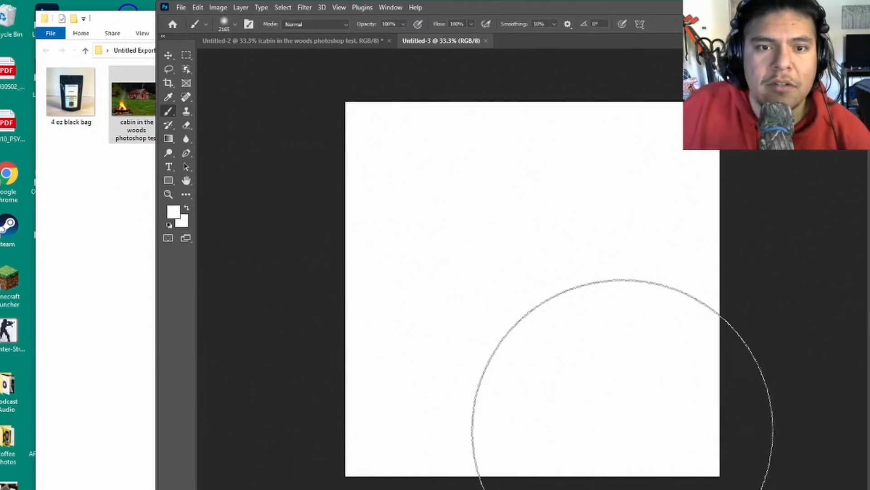
Place the "cabin in the woods photoshop test" image across the full width of the new white canvas.
left_click(131, 100)
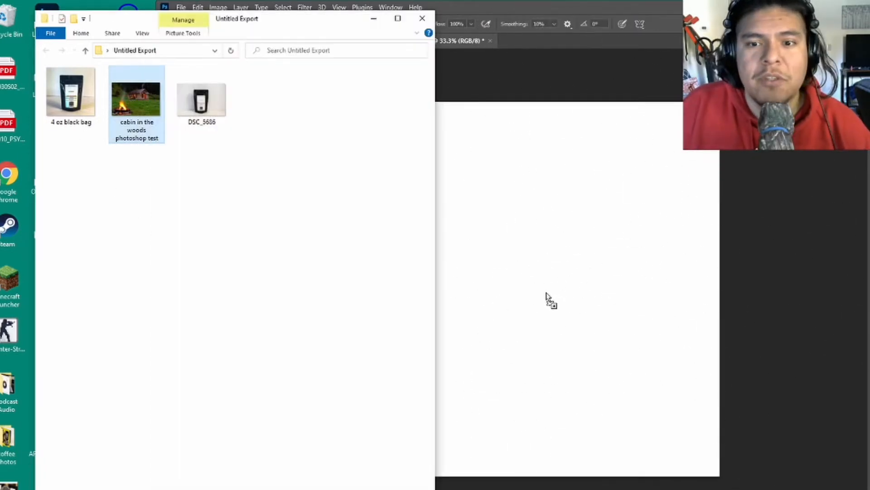
left_click_drag(546, 294, 544, 292)
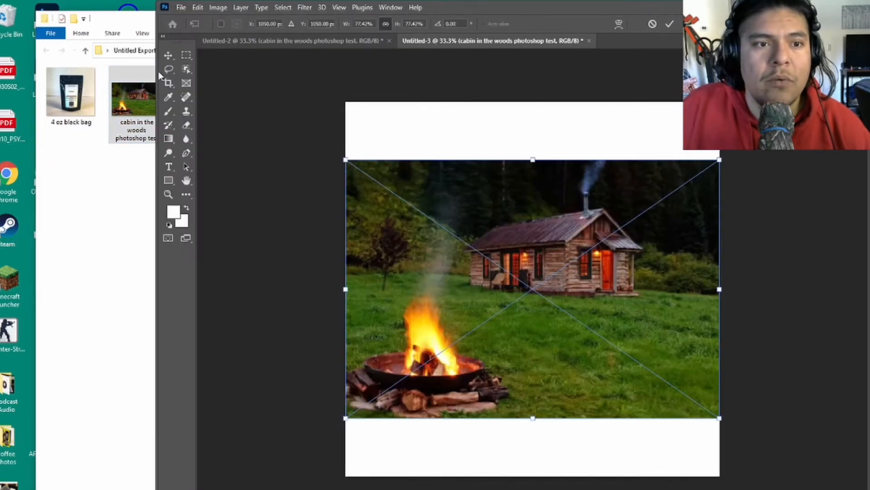
key("Return")
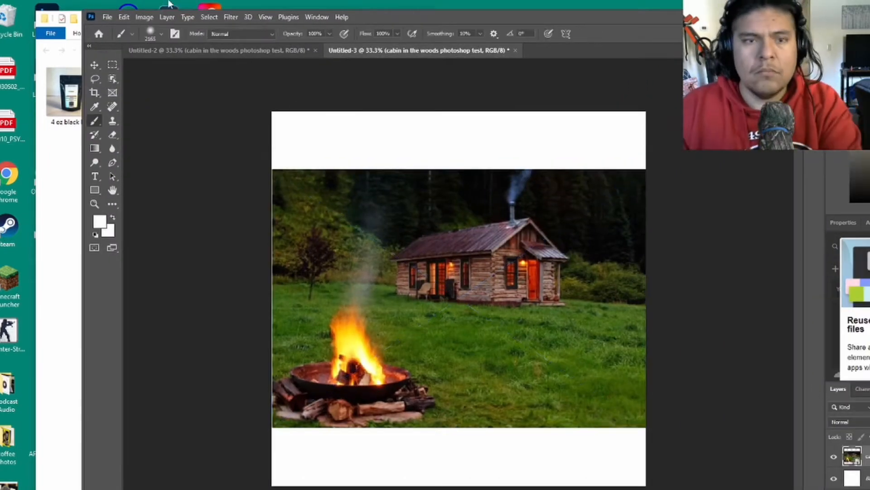
Place the DSC_5686 bag photo above the cabin image across the canvas width, and rasterize its layer.
left_click_drag(460, 17, 491, 10)
left_click(89, 198)
left_click_drag(177, 114, 598, 267)
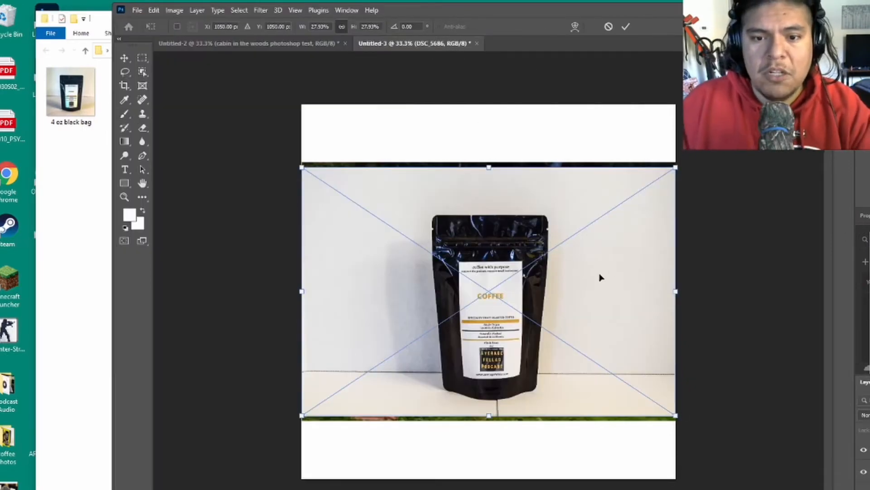
key("Return")
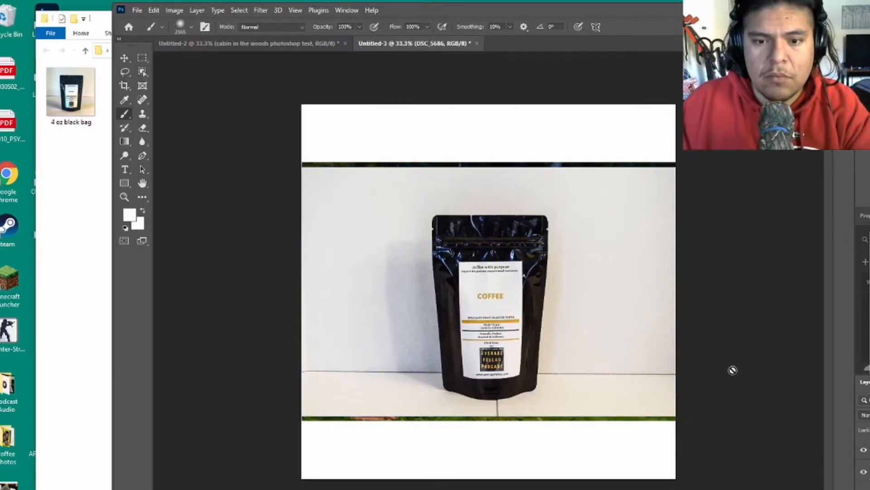
left_click(600, 317)
left_click(447, 201)
left_click(124, 57)
left_click_drag(431, 252, 520, 278)
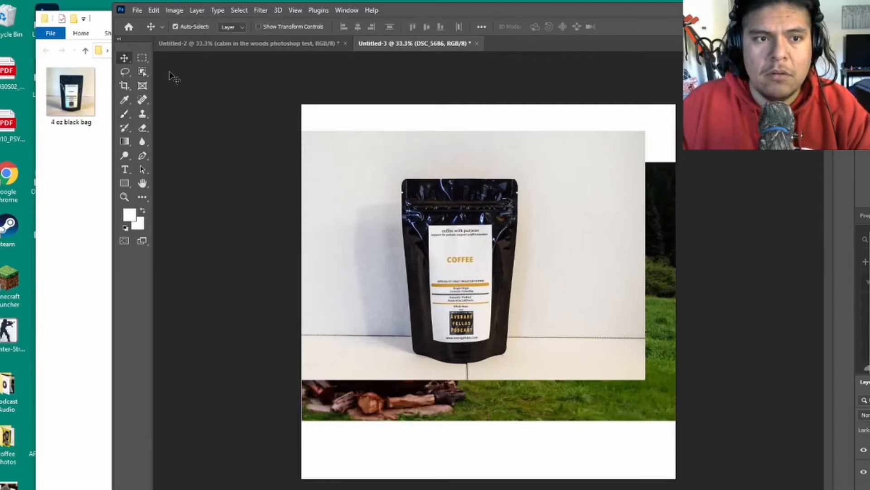
left_click_drag(429, 193, 495, 243)
Select the coffee bag in the DSC_5686 photo with the Object Selection tool and invert the selection.
left_click(142, 72)
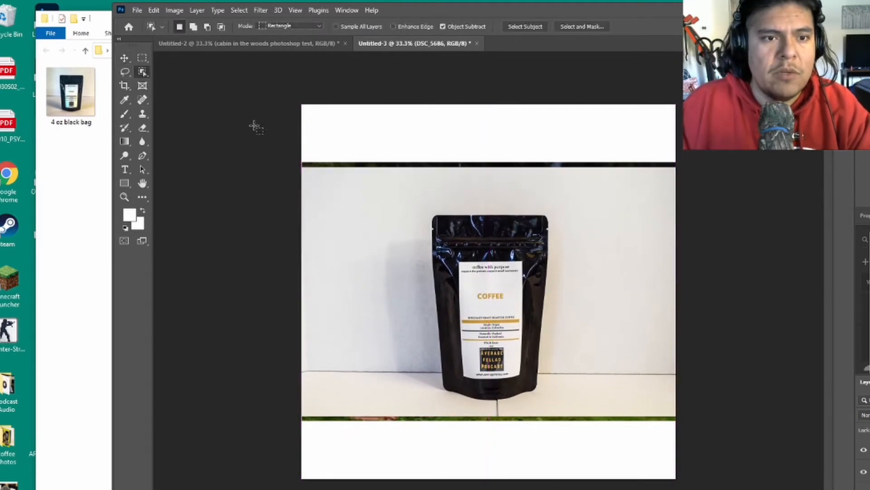
left_click_drag(436, 207, 567, 406)
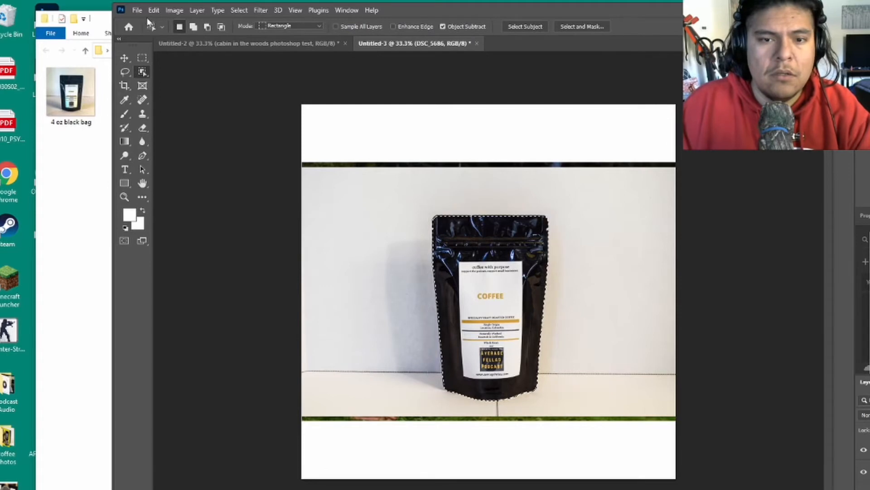
left_click(142, 127)
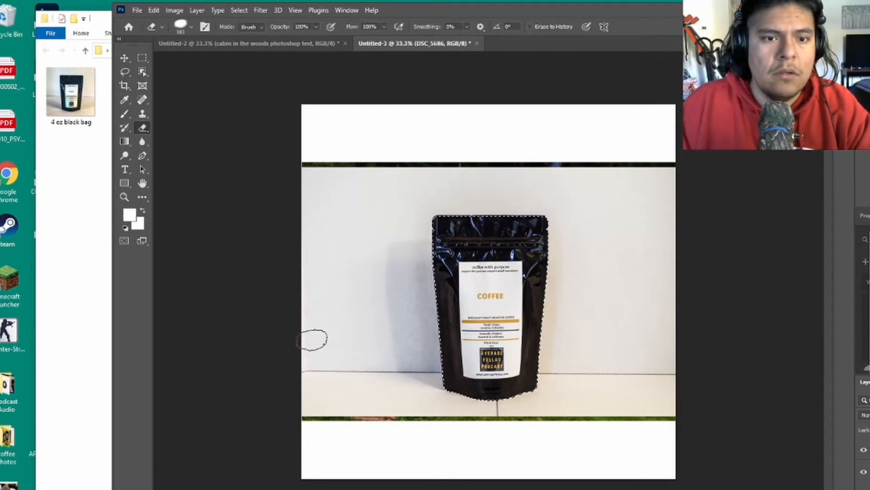
right_click(481, 272)
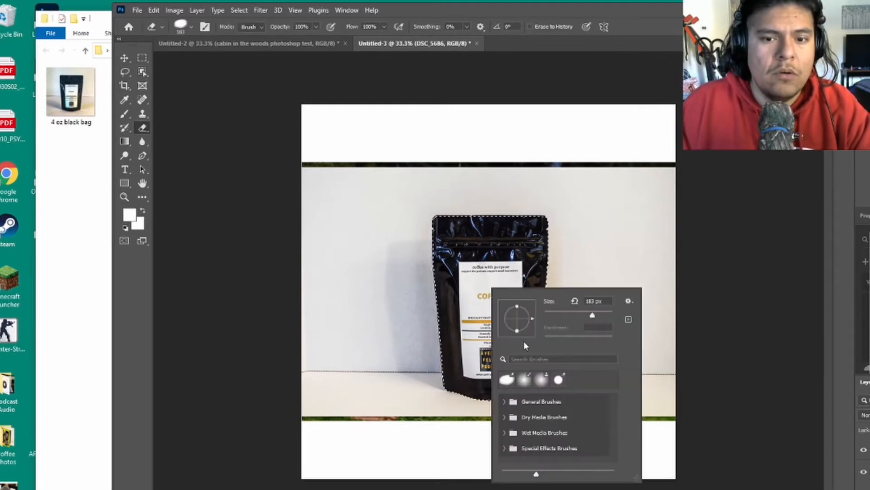
key("Escape")
left_click(143, 72)
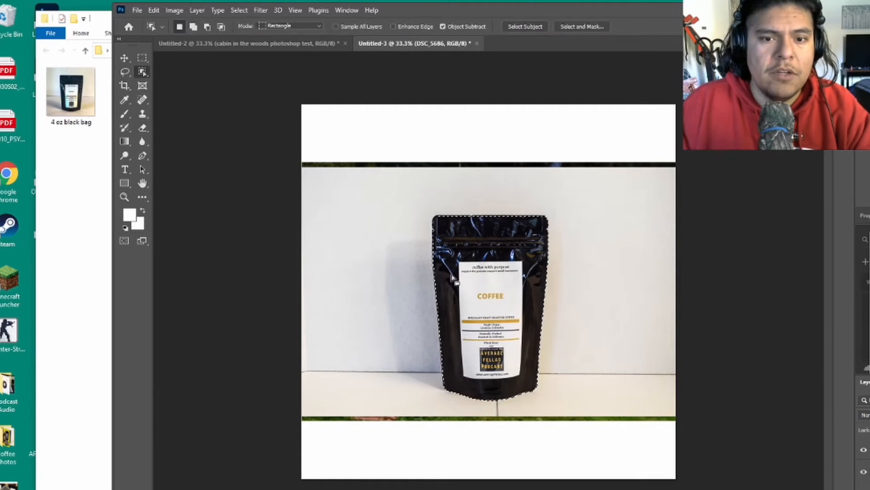
right_click(491, 283)
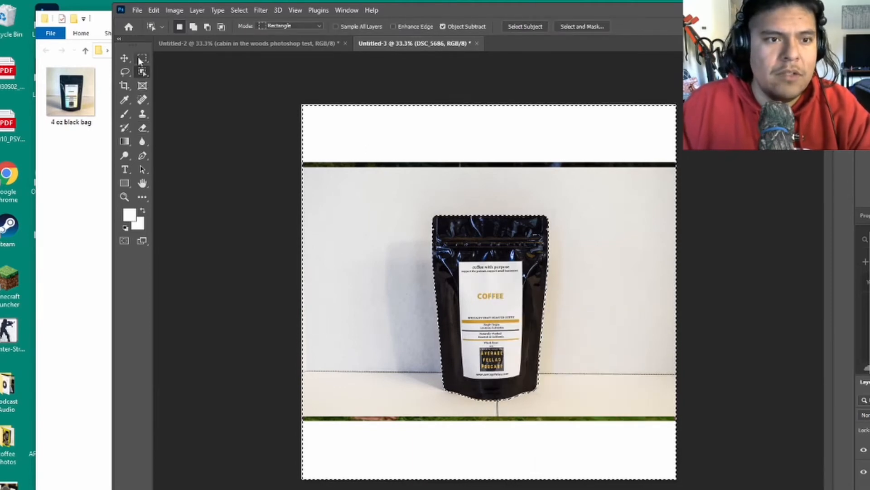
Erase the DSC_5686 photo's background around the bag and move the cut-out bag slightly upward.
left_click(142, 128)
mouse_move(369, 179)
left_mouse_down()
mouse_move(366, 272)
mouse_move(321, 277)
mouse_move(379, 399)
mouse_move(505, 428)
mouse_move(548, 344)
mouse_move(471, 213)
mouse_move(415, 304)
mouse_move(407, 363)
mouse_move(395, 144)
mouse_move(385, 385)
mouse_move(345, 272)
mouse_move(327, 250)
left_mouse_up()
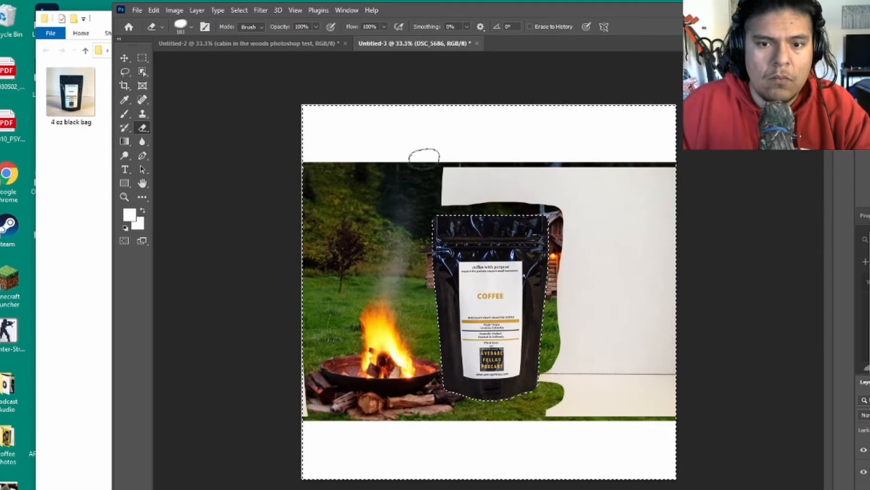
mouse_move(424, 156)
left_mouse_down()
mouse_move(671, 173)
mouse_move(428, 189)
mouse_move(437, 218)
left_mouse_up()
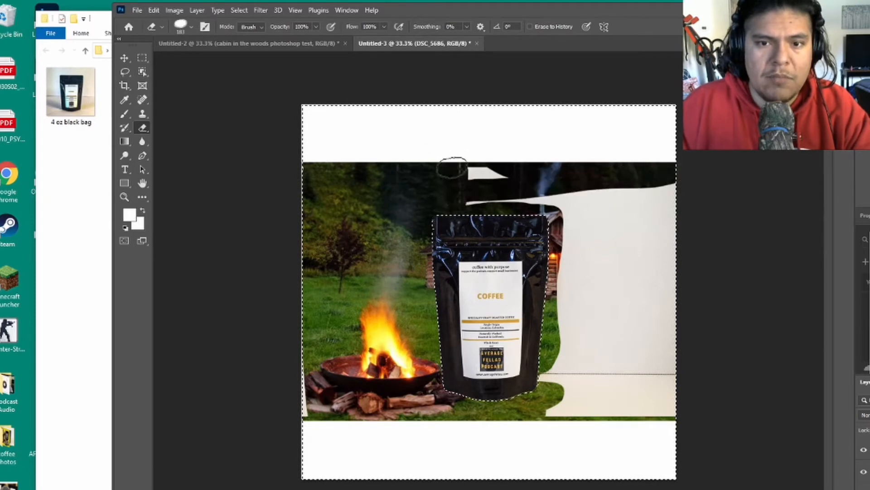
mouse_move(452, 168)
left_mouse_down()
mouse_move(507, 169)
mouse_move(464, 178)
mouse_move(491, 205)
mouse_move(595, 192)
mouse_move(677, 197)
mouse_move(671, 190)
mouse_move(485, 211)
mouse_move(464, 203)
mouse_move(579, 205)
mouse_move(544, 401)
mouse_move(562, 434)
mouse_move(554, 384)
mouse_move(586, 262)
mouse_move(584, 211)
mouse_move(595, 191)
mouse_move(583, 423)
mouse_move(598, 392)
mouse_move(615, 198)
mouse_move(622, 292)
mouse_move(612, 396)
mouse_move(617, 453)
mouse_move(627, 421)
mouse_move(635, 204)
mouse_move(638, 274)
mouse_move(650, 275)
mouse_move(637, 441)
mouse_move(655, 204)
mouse_move(669, 272)
mouse_move(659, 407)
mouse_move(678, 402)
left_mouse_up()
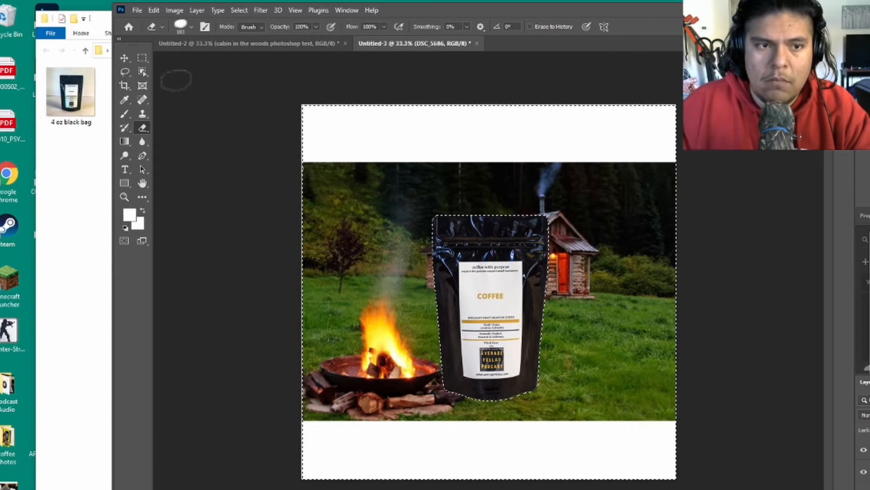
left_click(126, 57)
mouse_move(470, 290)
left_mouse_down()
mouse_move(396, 274)
mouse_move(347, 251)
mouse_move(355, 261)
mouse_move(564, 268)
mouse_move(546, 304)
mouse_move(477, 311)
mouse_move(473, 270)
mouse_move(474, 286)
left_mouse_up()
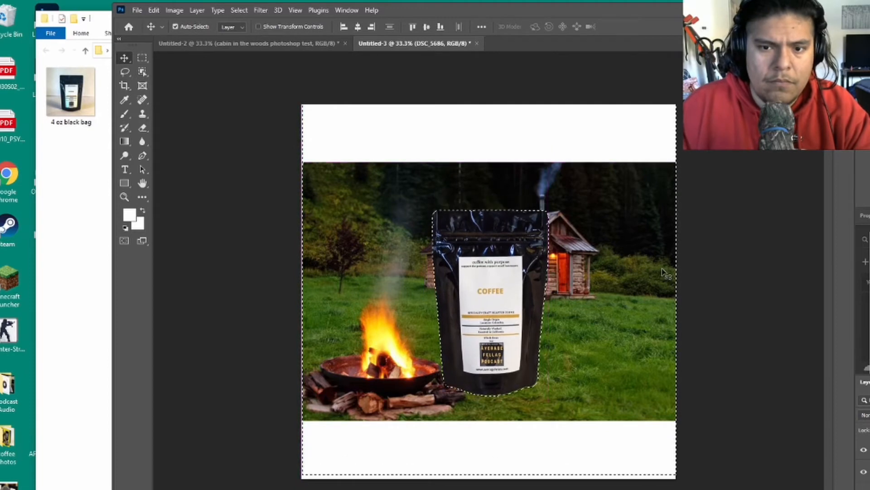
Switch to the Canva home page in the browser.
left_click(760, 144)
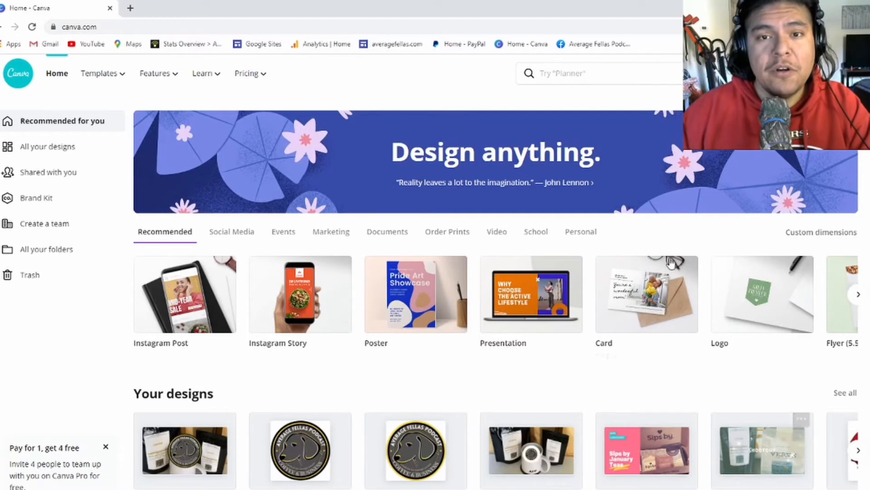
left_click(624, 71)
left_click(405, 99)
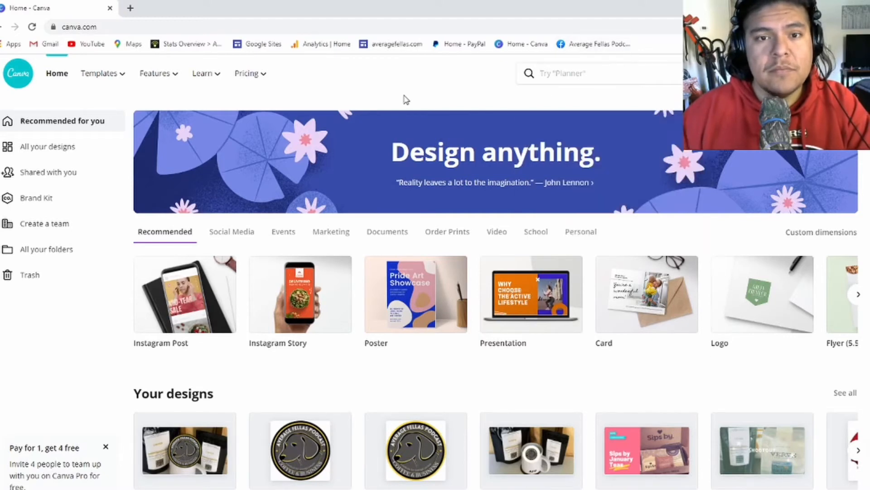
Start a new Instagram Post design from the Social Media category.
scroll(470, 274, "down", 5)
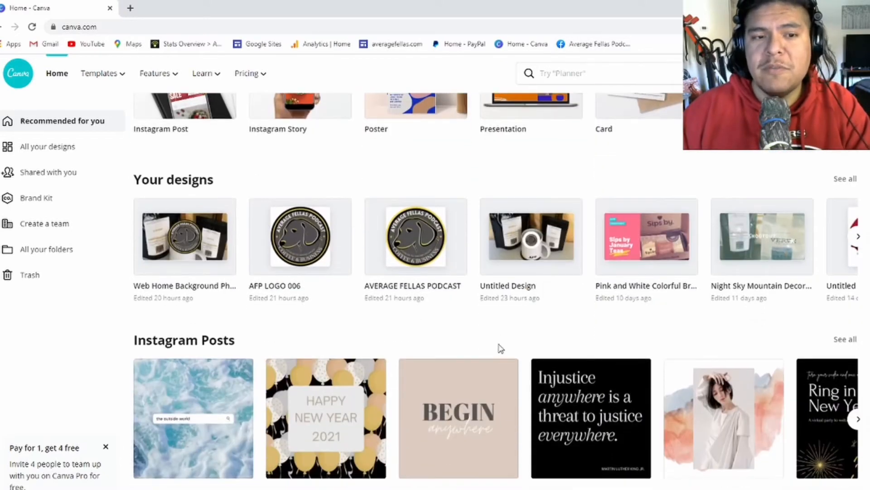
scroll(499, 349, "up", 4)
scroll(662, 358, "up", 1)
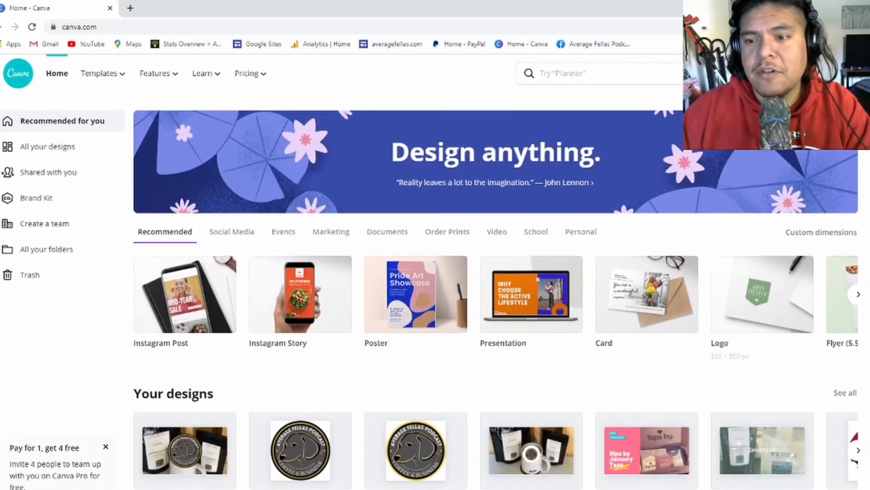
left_click(230, 234)
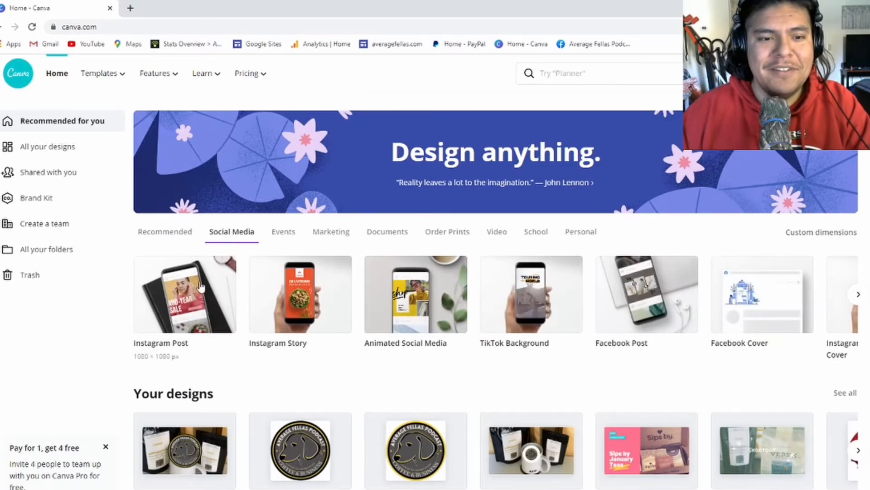
left_click(186, 287)
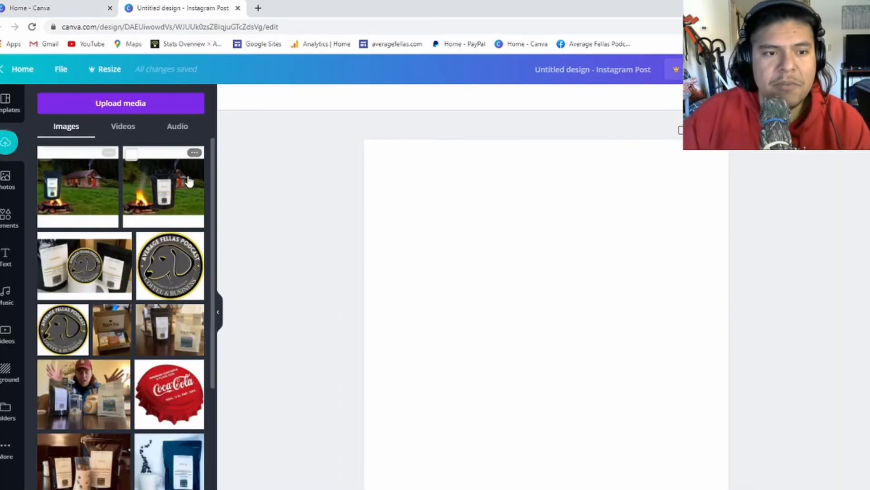
Place the uploaded cabin image with the black coffee bag on the page, enlarging and positioning it to fill the square.
left_click_drag(168, 188, 485, 247)
left_click_drag(436, 195, 292, 126)
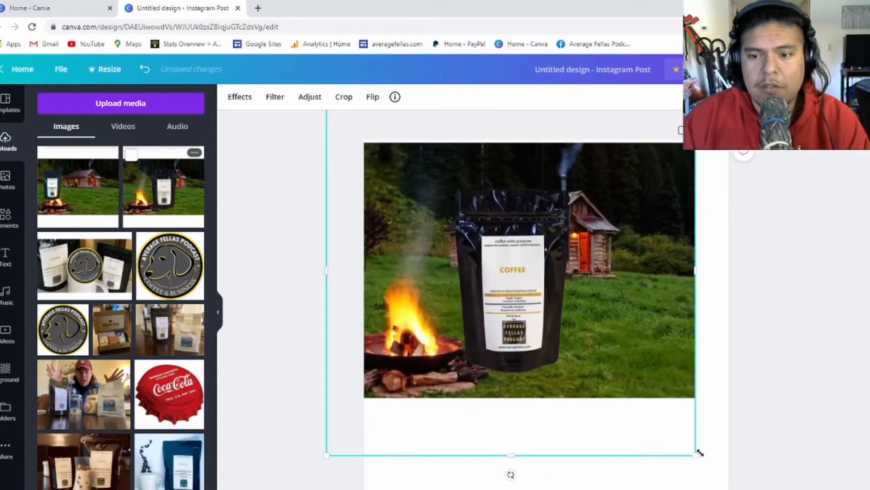
left_click_drag(697, 455, 779, 489)
left_click_drag(638, 411, 588, 357)
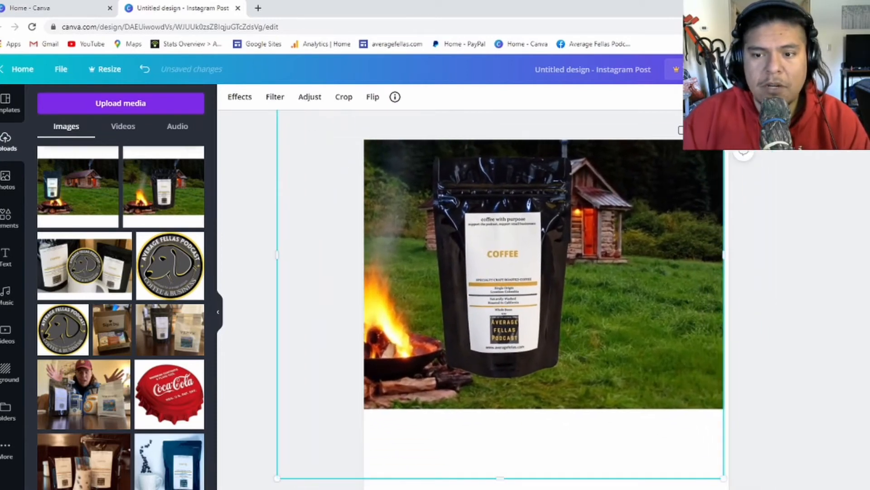
left_click_drag(724, 479, 845, 489)
mouse_move(684, 423)
left_mouse_down()
mouse_move(702, 429)
mouse_move(662, 429)
mouse_move(669, 429)
left_mouse_up()
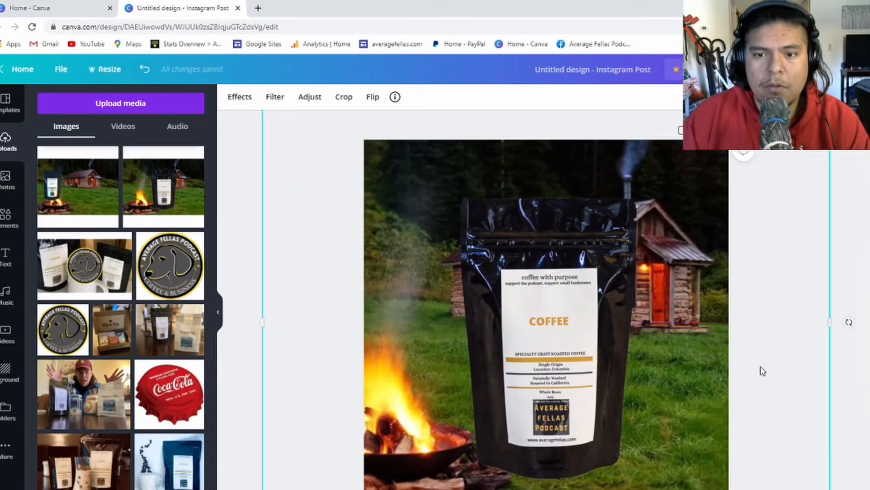
left_click(855, 182)
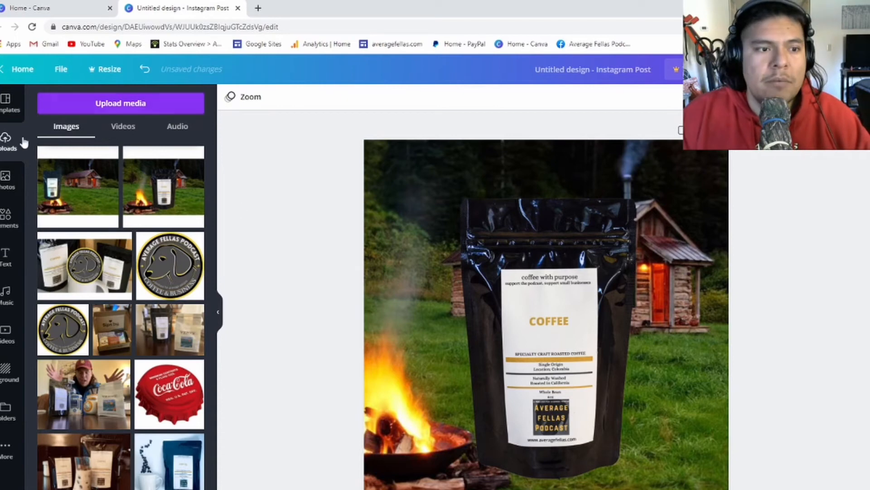
Add a heading to the page and set its font to Lovelo.
left_click(7, 260)
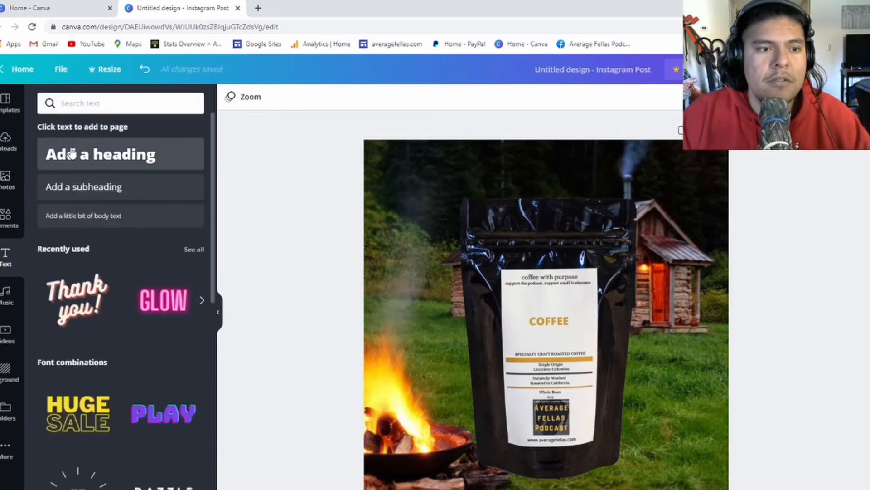
left_click(85, 165)
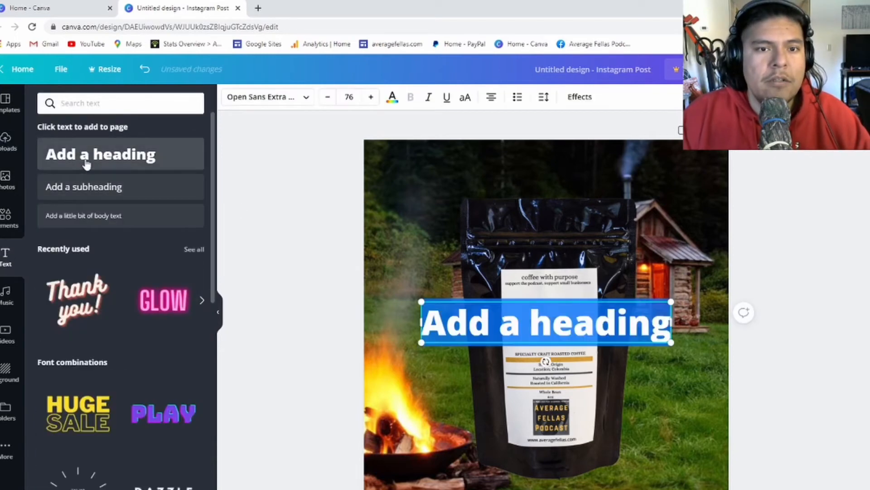
left_click(303, 96)
left_click(41, 202)
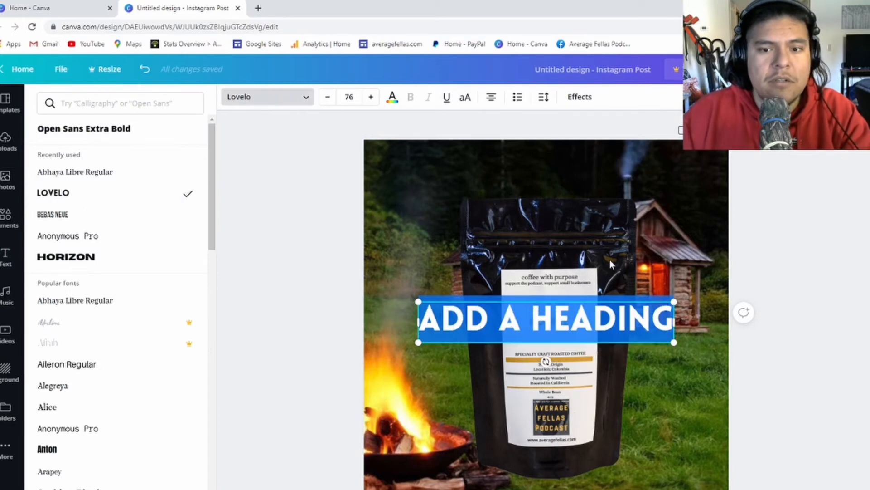
Replace the heading text with "AFP COFFEE SUB CLUB".
left_click(605, 318)
double_click(609, 315)
key("ctrl+a")
type("COFFEE")
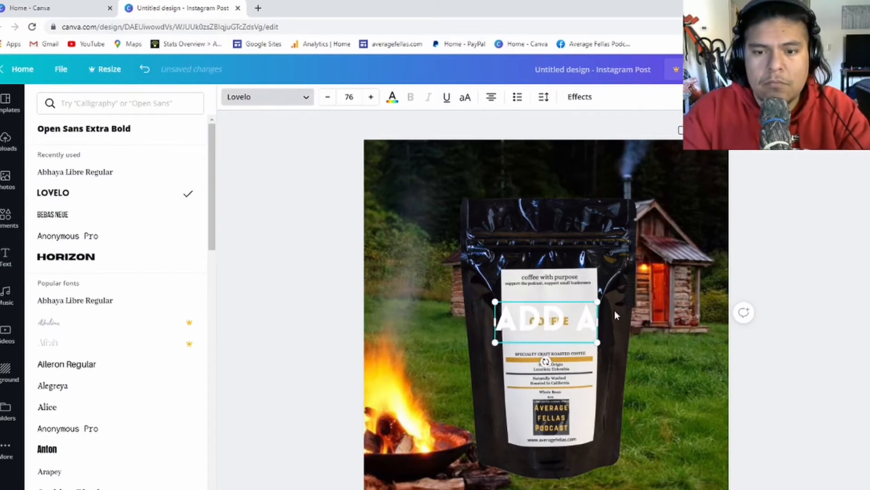
type("GET")
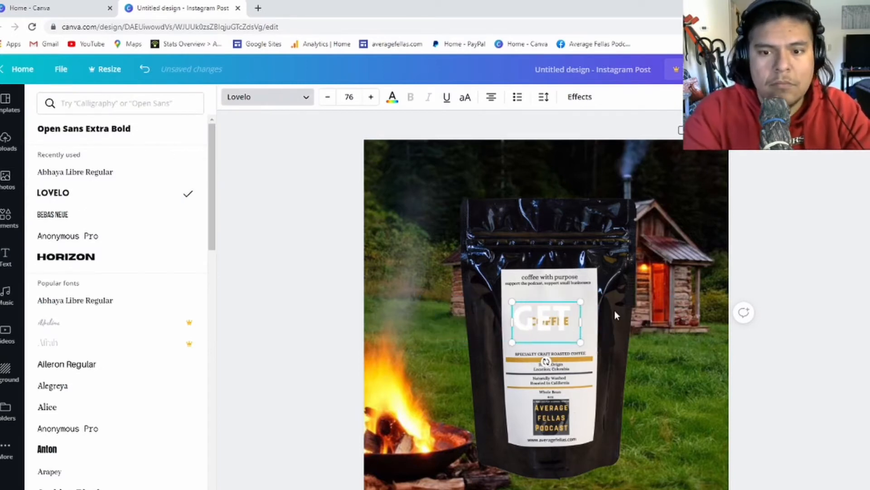
key("BackSpace")
key("BackSpace")
key("BackSpace")
key("BackSpace")
type("AFP ")
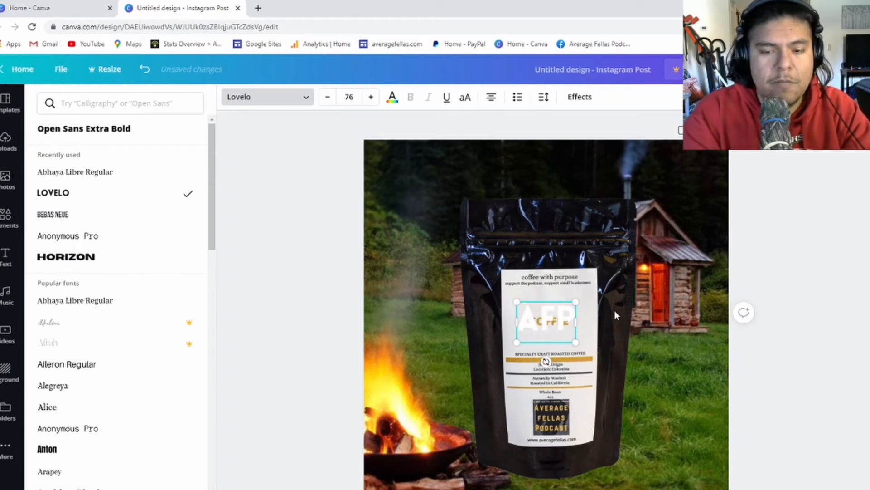
type("COFFEE SUB C")
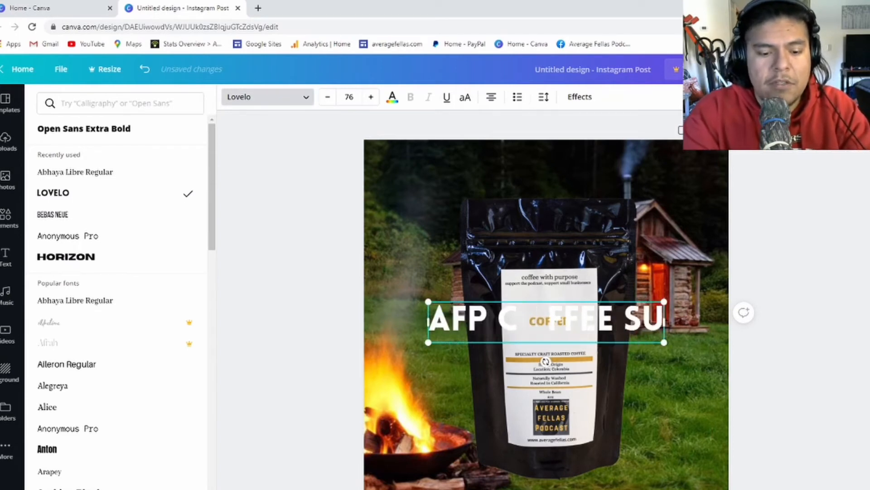
type("LUB")
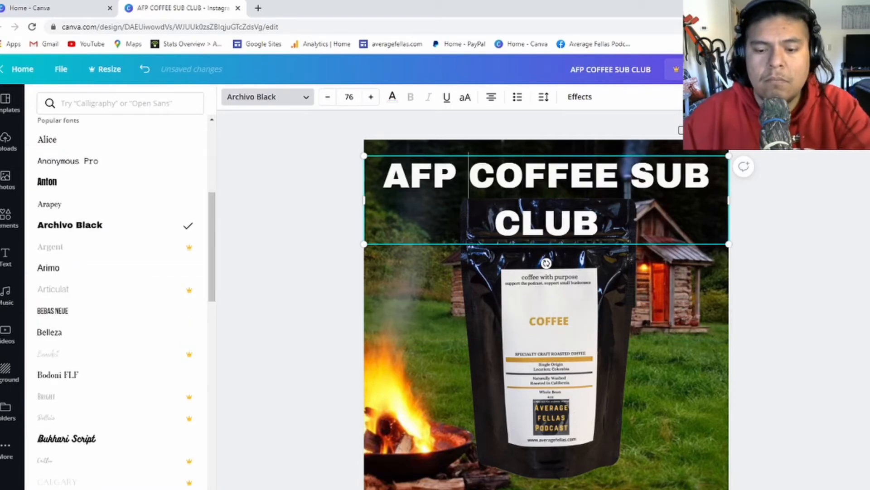
Split the heading into three lines, AFP, COFFEE and SUB CLUB, and colour all of its text pink.
key("Return")
key("Return")
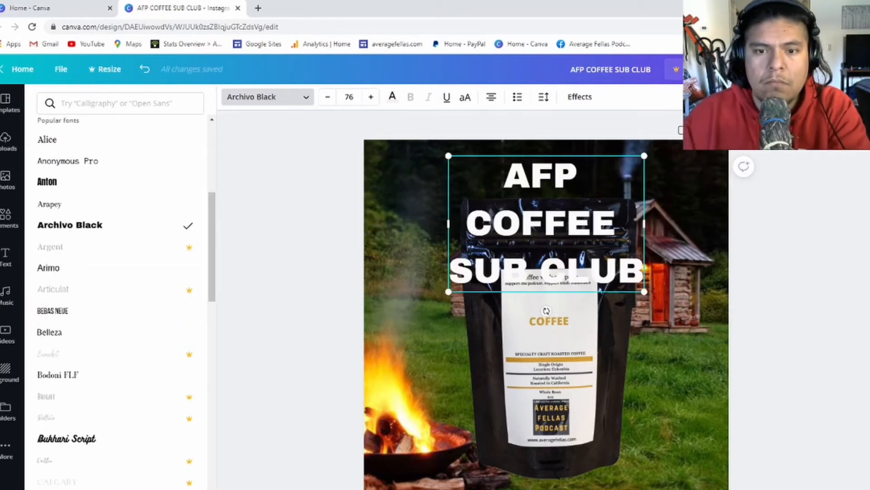
key("ctrl+a")
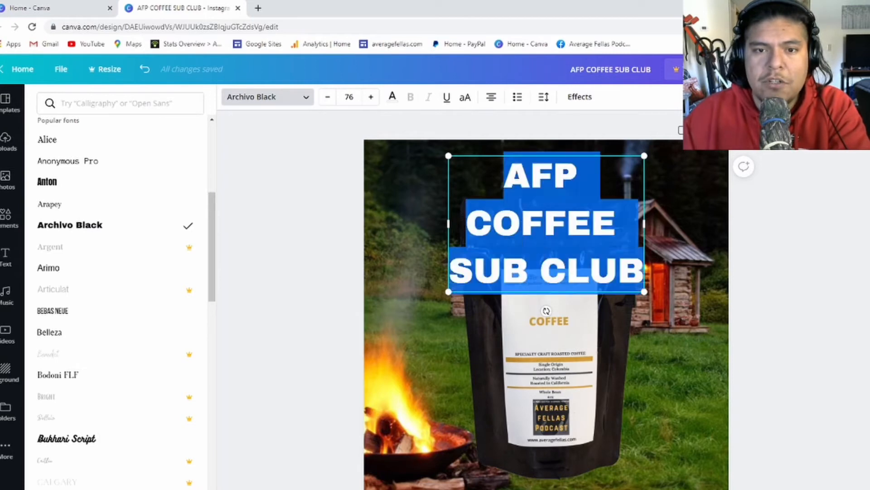
left_click(393, 98)
left_click(104, 335)
left_click(572, 347)
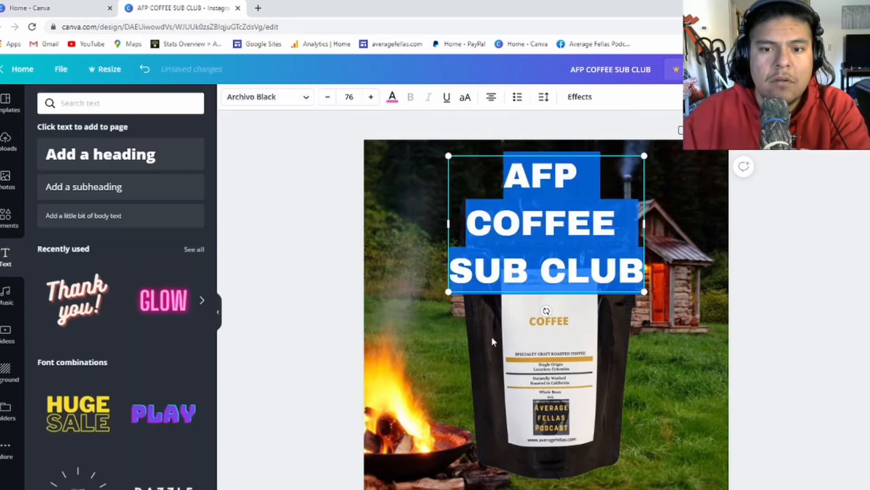
left_click(569, 241)
Enlarge the heading to font size 116, shift it back inside the page and widen its text box slightly.
left_click_drag(644, 292, 744, 358)
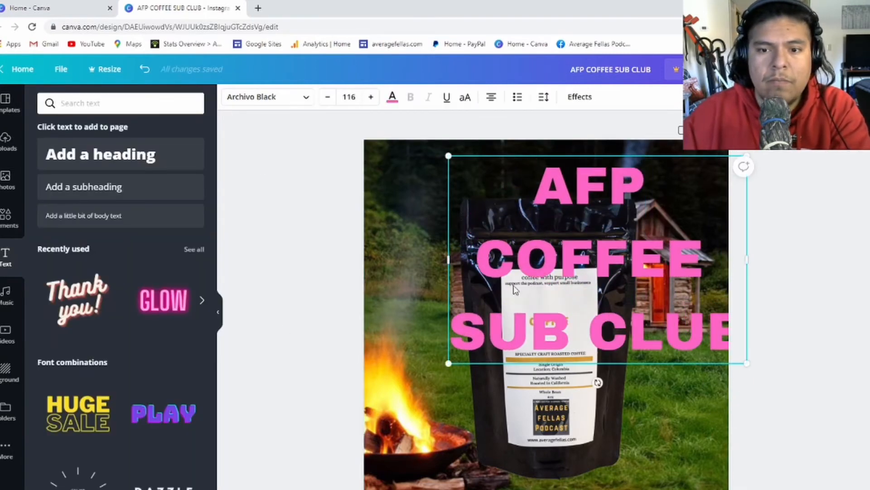
left_click_drag(509, 288, 469, 274)
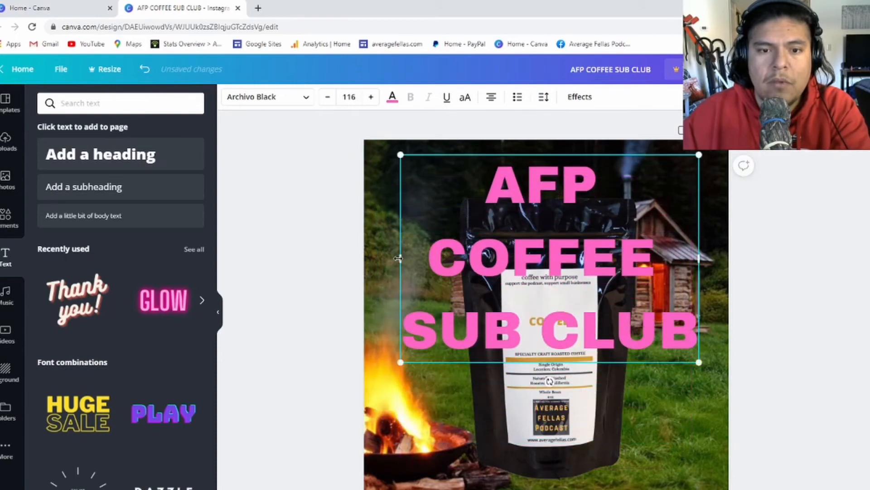
left_click_drag(400, 258, 386, 258)
left_click(172, 303)
left_click(74, 307)
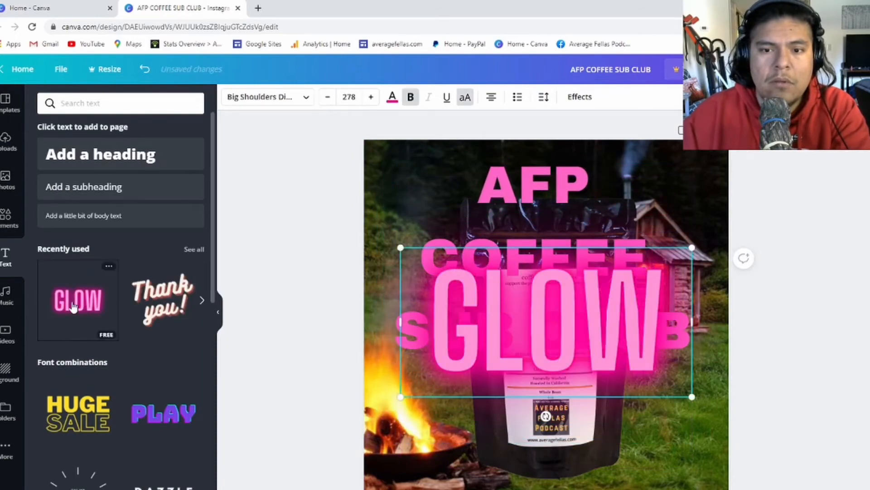
key("Delete")
left_click(578, 330)
key("Delete")
left_click(565, 311)
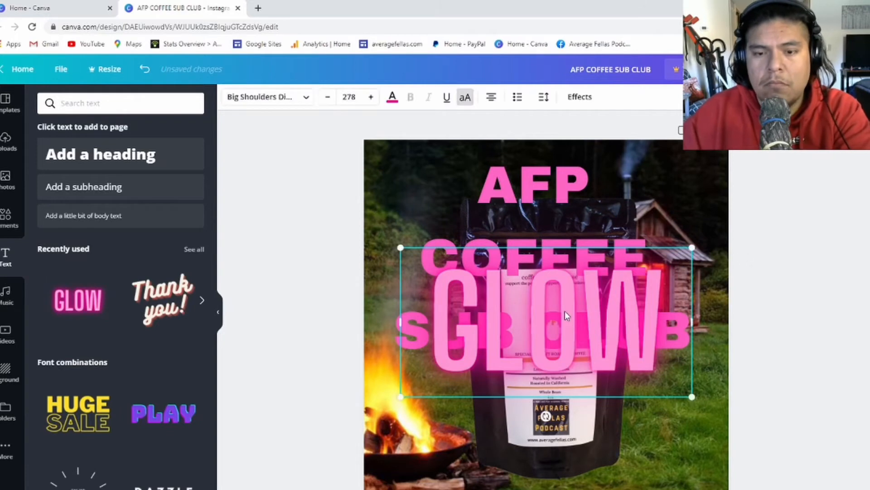
key("Delete")
Move the heading slightly down and recolour it with the custom yellow #F1CD3B.
left_click(673, 324)
mouse_move(674, 324)
left_mouse_down()
mouse_move(587, 309)
mouse_move(672, 337)
left_mouse_up()
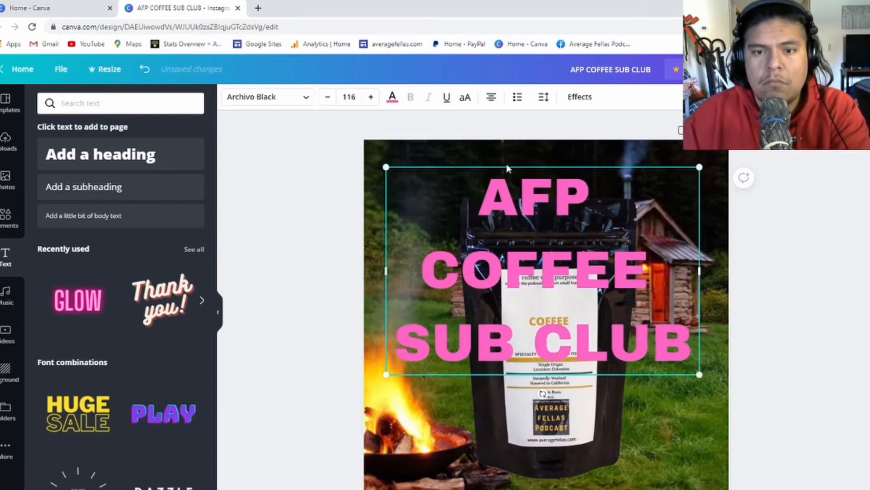
left_click(393, 98)
left_click(195, 254)
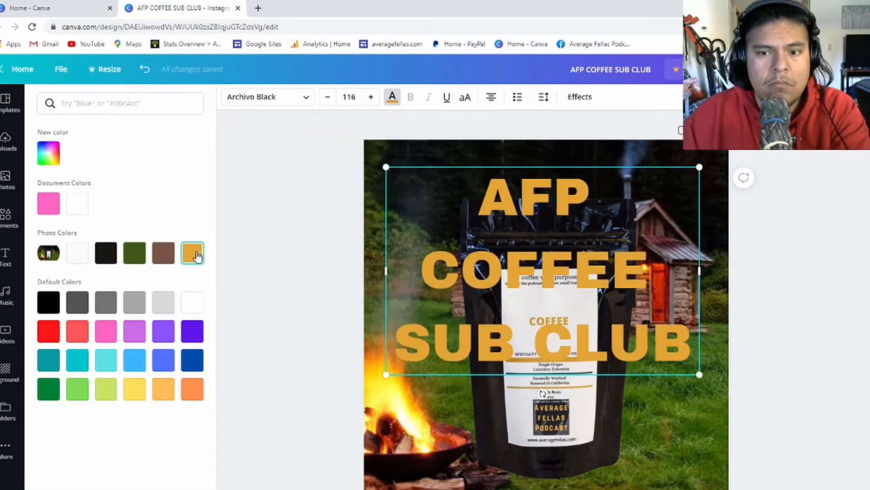
left_click(144, 396)
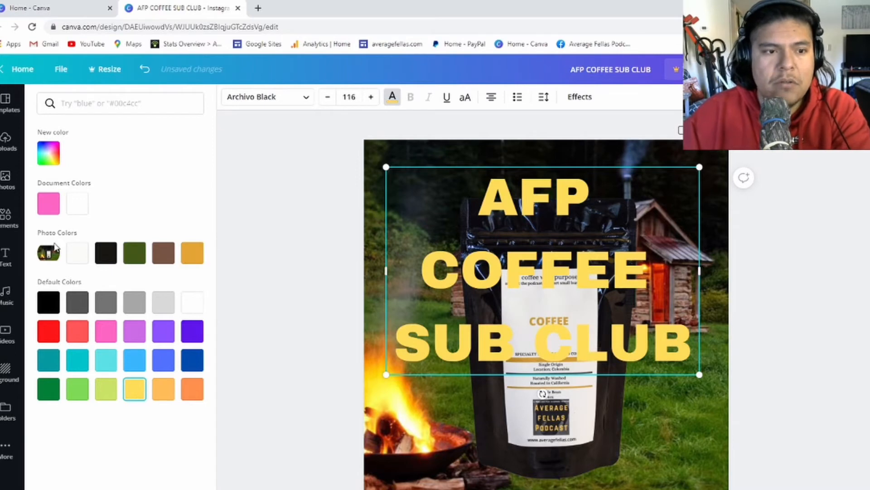
left_click(48, 155)
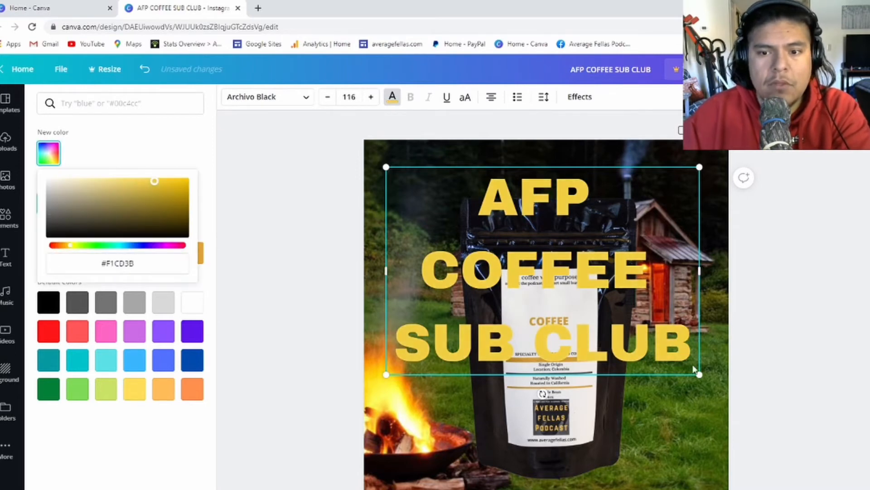
Break the heading's last line so that CLUB sits on its own line.
left_click(518, 346)
key("Return")
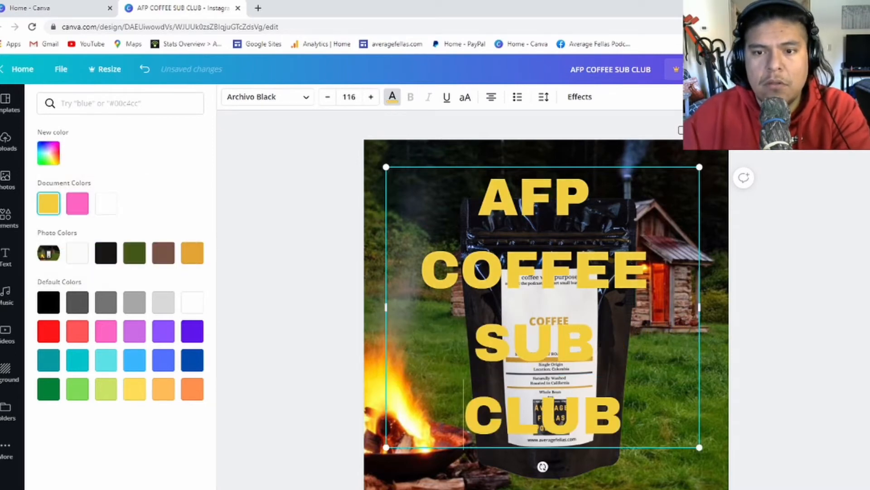
Set the font size of the whole heading to 47.
left_click(327, 97)
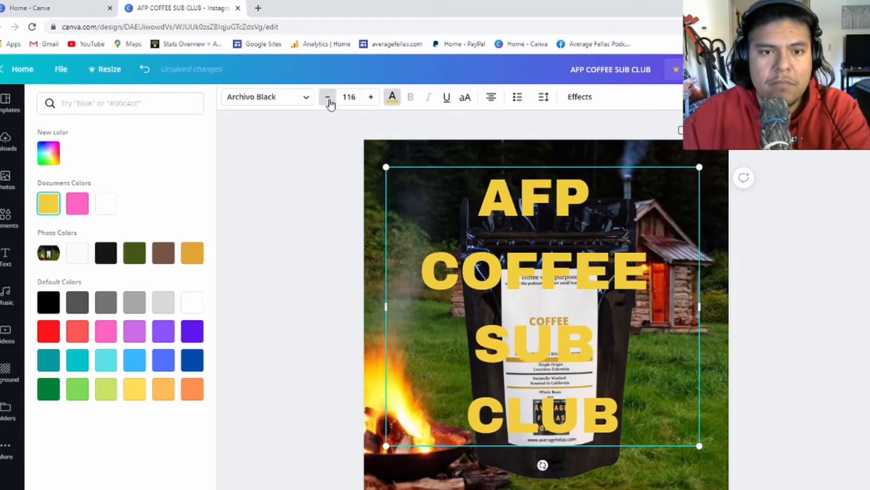
key("ctrl+a")
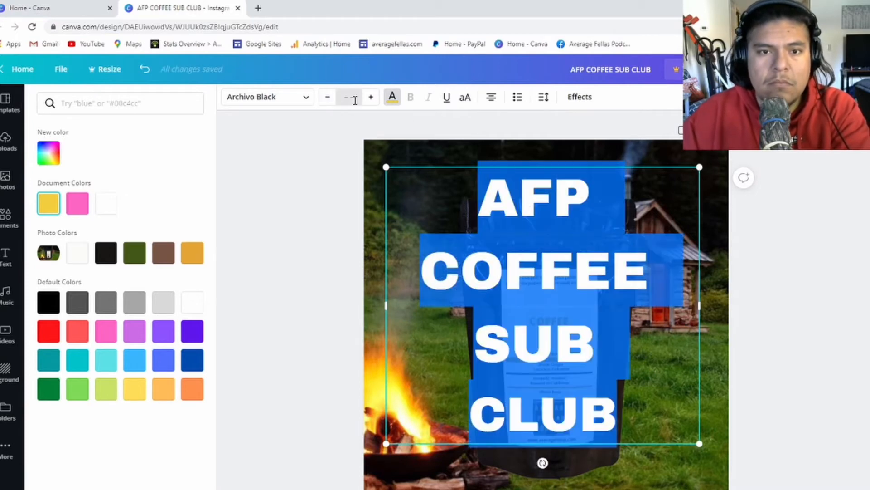
left_click(349, 97)
left_click(358, 219)
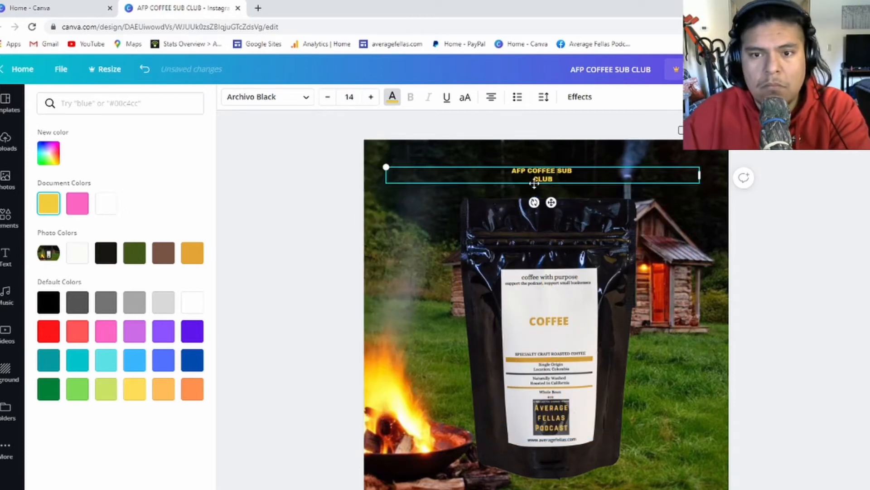
left_click(370, 97)
left_click(371, 97)
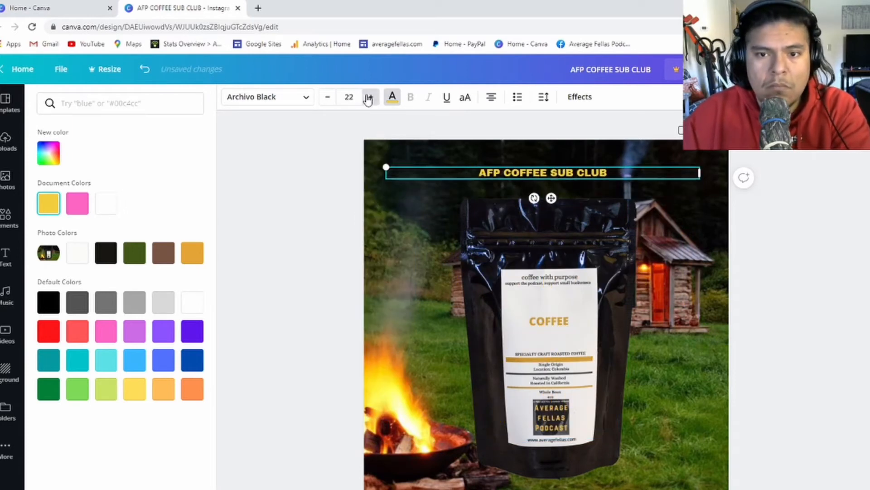
left_click(371, 97)
left_click(371, 96)
left_click(371, 96)
left_click(371, 97)
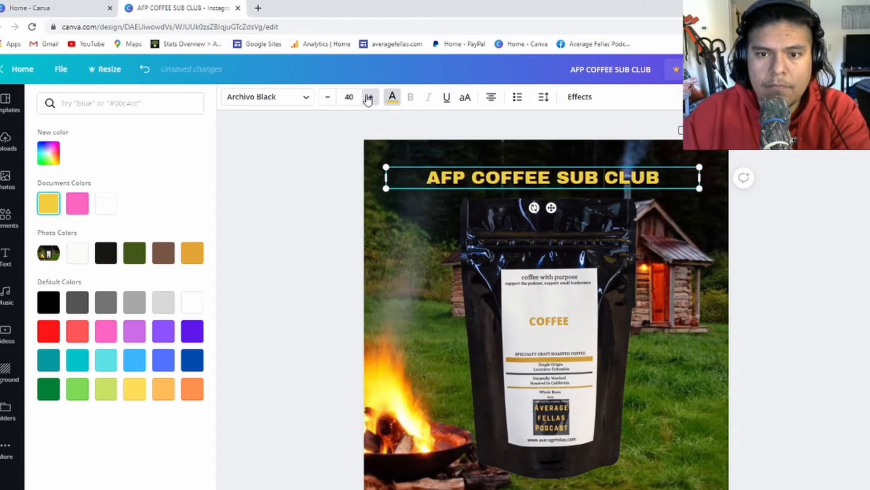
left_click(370, 97)
left_click(371, 96)
Move the heading up near the upper edge of the image, above the coffee bag, and deselect it.
left_click_drag(579, 177, 699, 178)
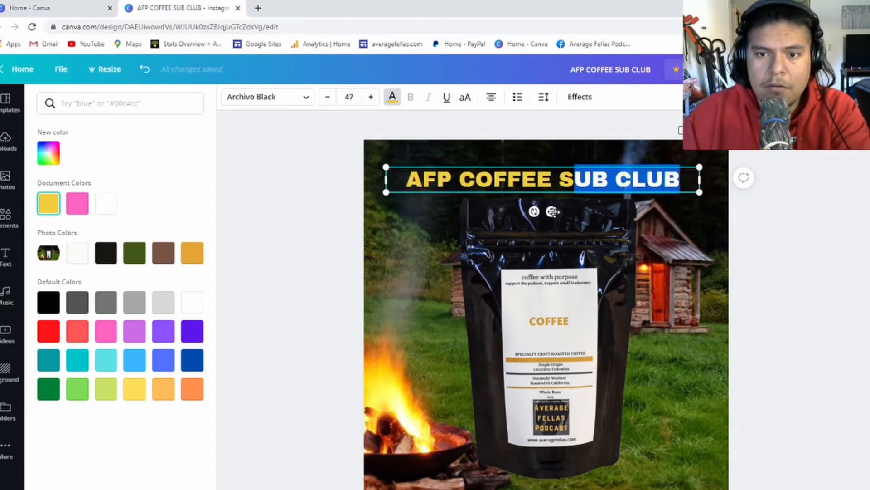
left_click_drag(553, 211, 557, 195)
left_click(810, 250)
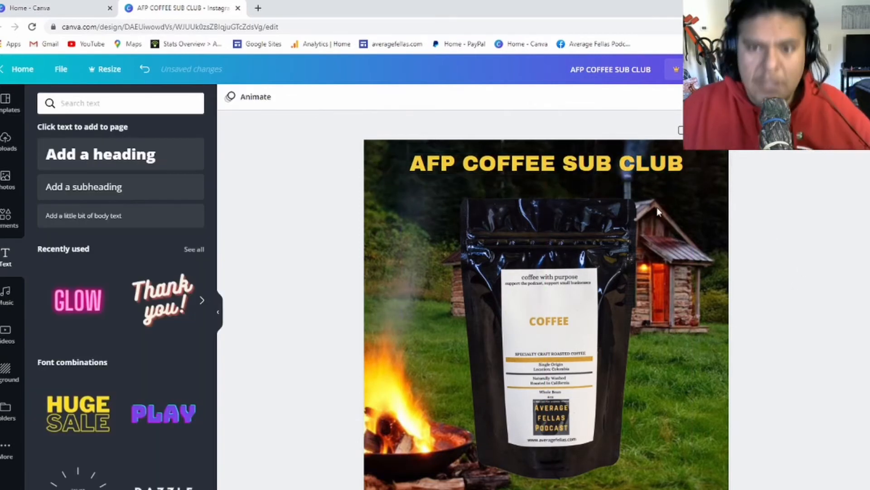
Set the heading's font size to 53 so it spans nearly the full image width on one line, and deselect it.
left_click(447, 169)
left_click(371, 97)
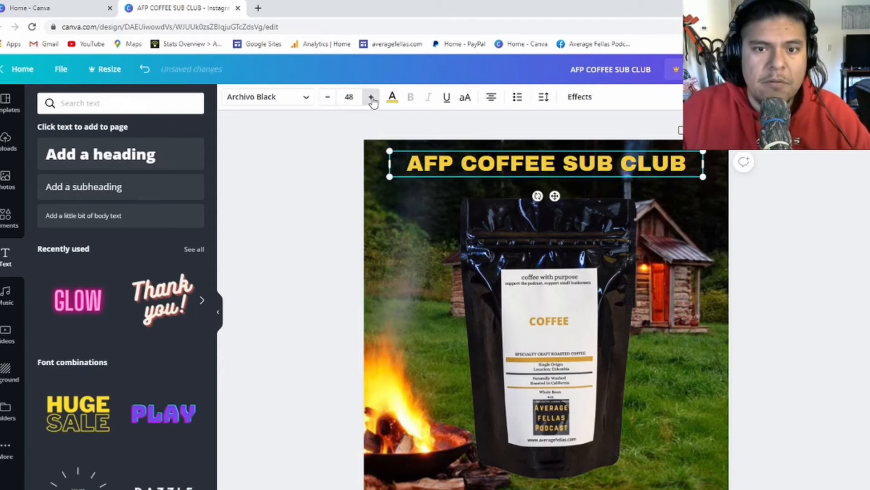
left_click(370, 96)
left_click(371, 97)
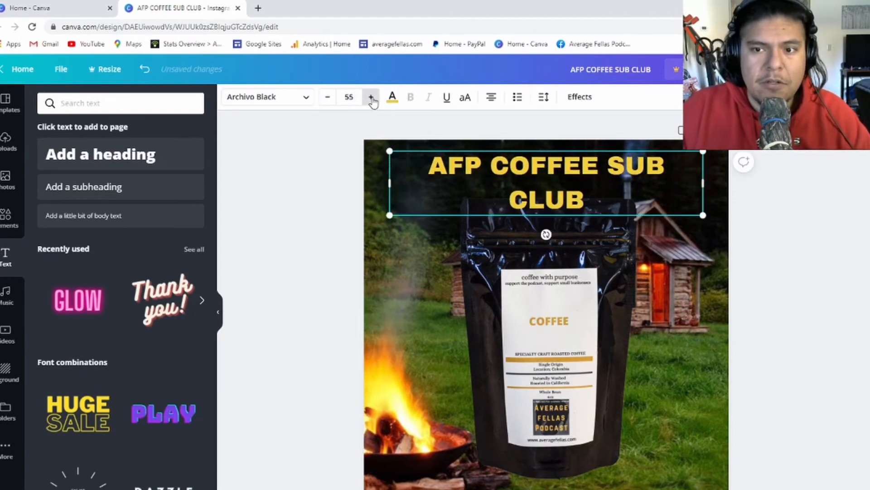
left_click(327, 97)
left_click(332, 98)
left_click(331, 98)
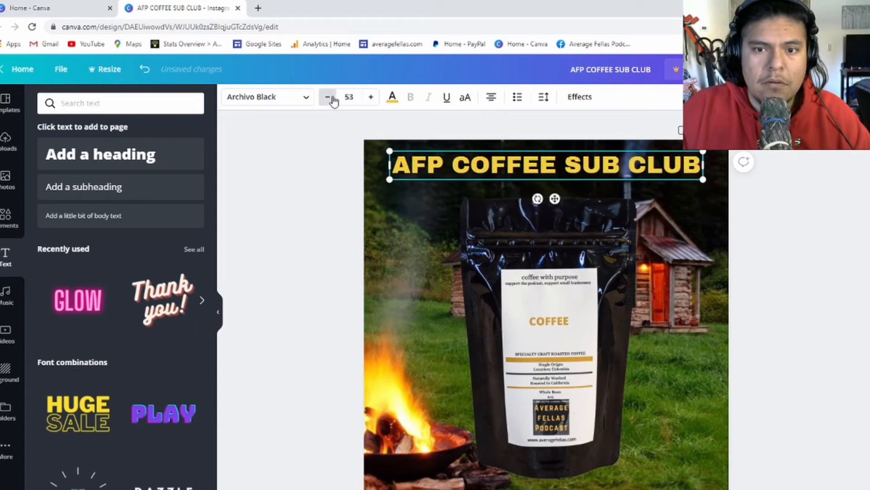
left_click(453, 243)
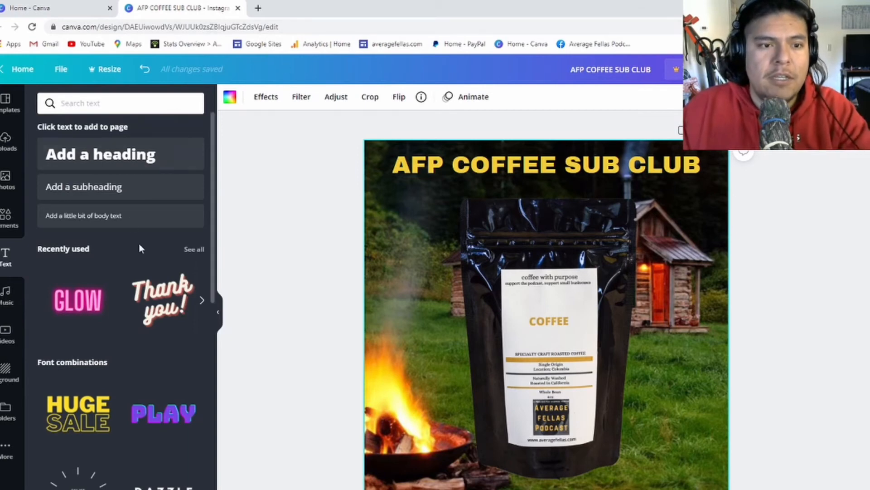
left_click(110, 187)
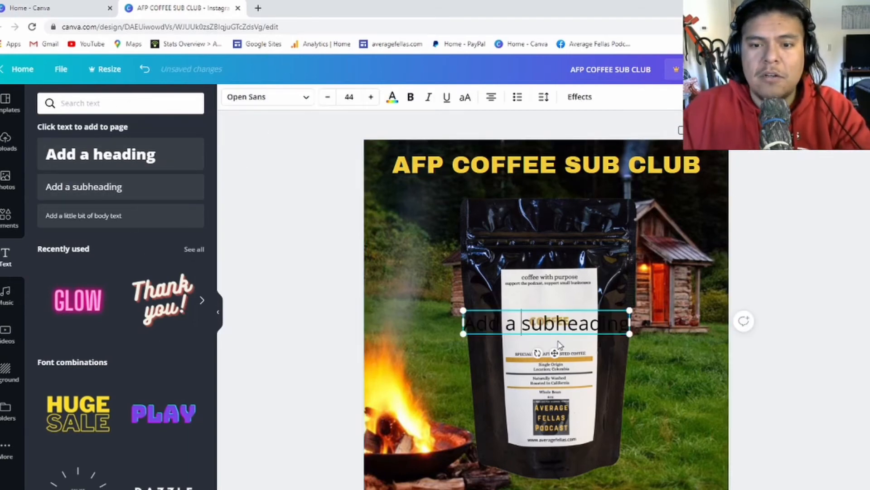
left_click_drag(618, 324, 466, 326)
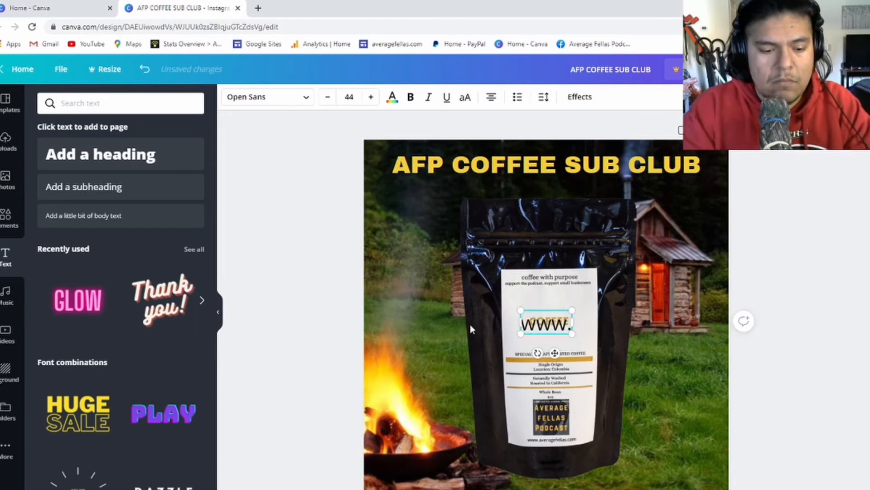
type("averag")
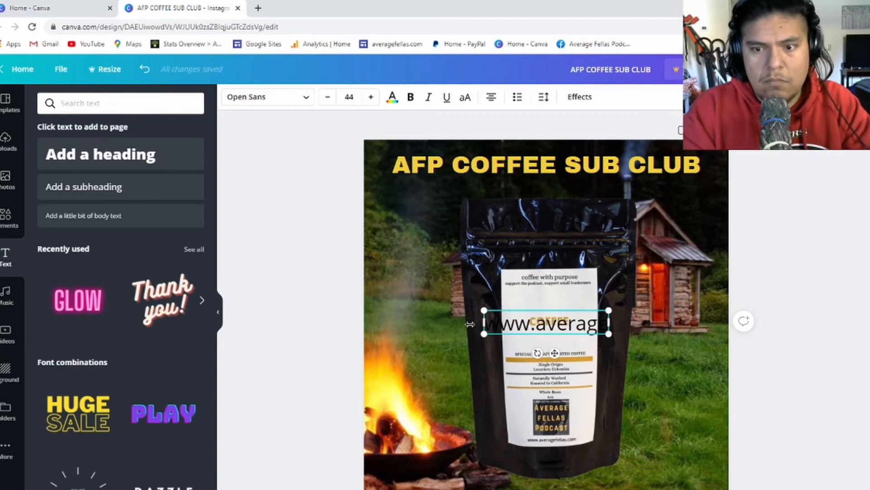
type("efellas")
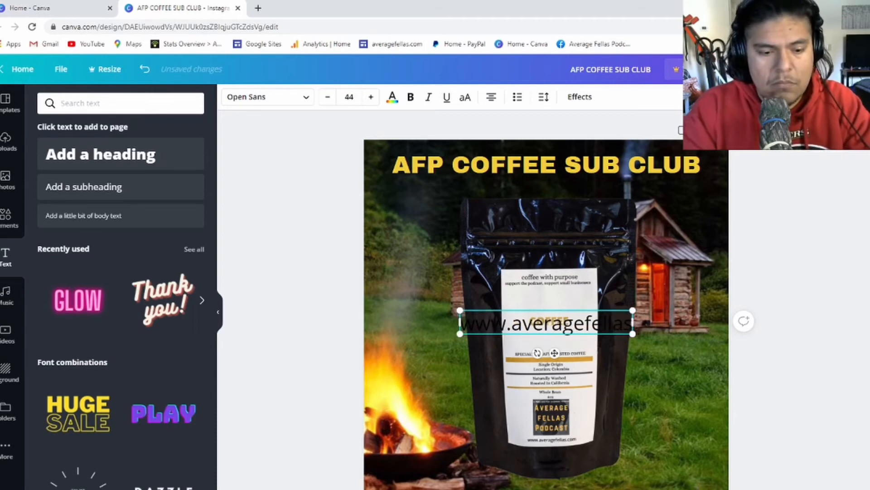
type(".com")
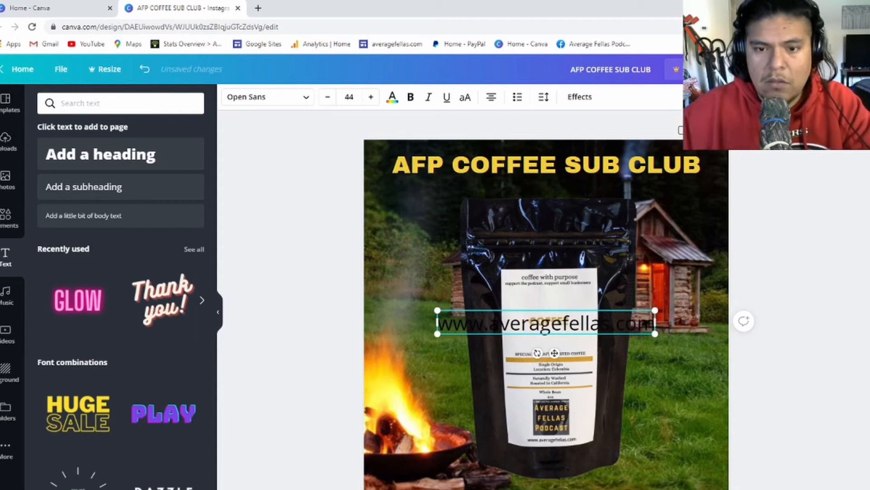
Move the website text below the coffee bag, centred on the page, and recolour it with the heading's yellow document colour.
left_click_drag(555, 353, 554, 483)
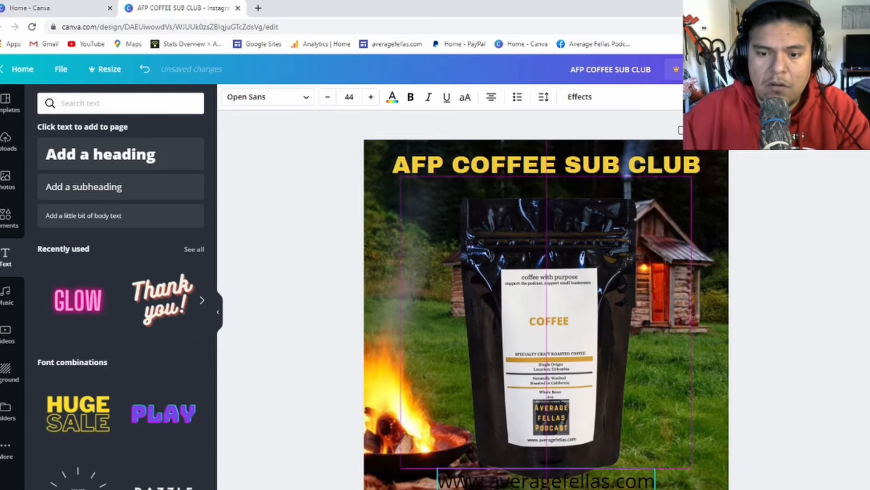
left_click(392, 98)
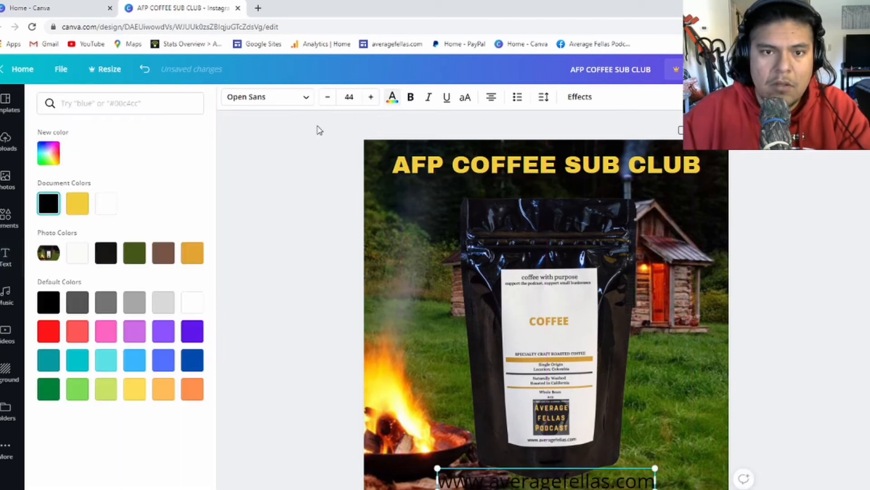
left_click(78, 209)
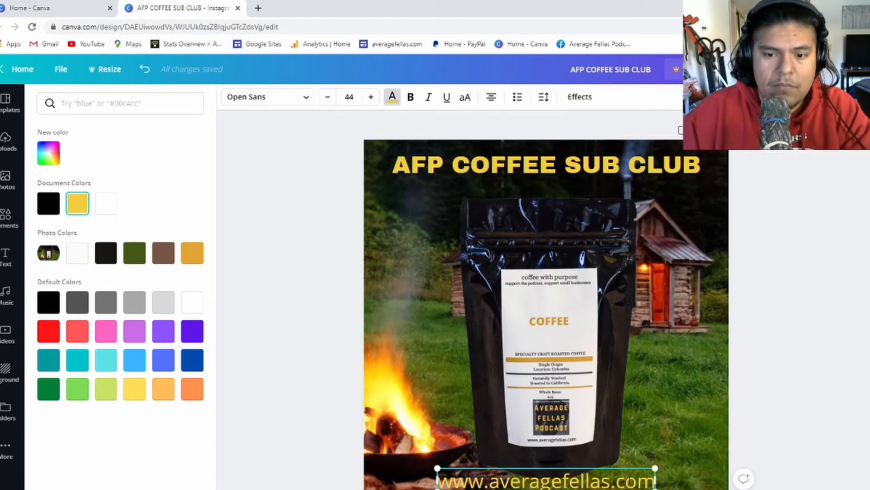
Change the font of the whole website text to Archivo Black and deselect it.
left_click_drag(655, 481, 437, 481)
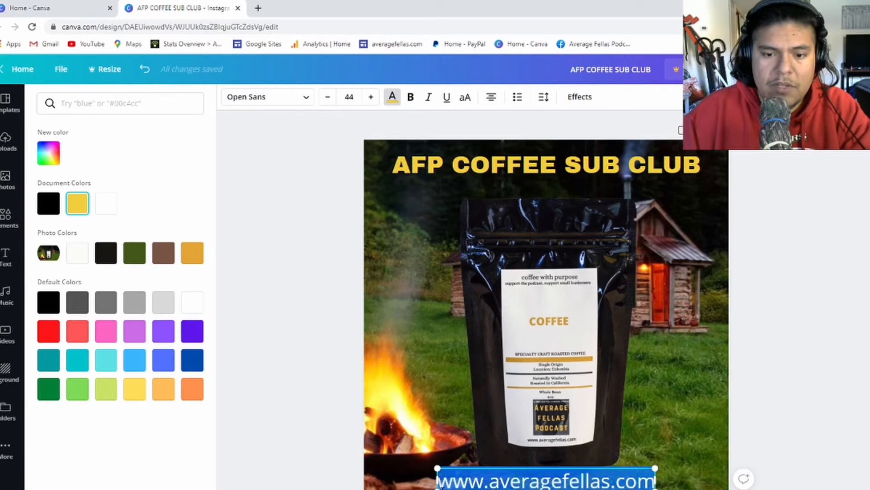
left_click(302, 99)
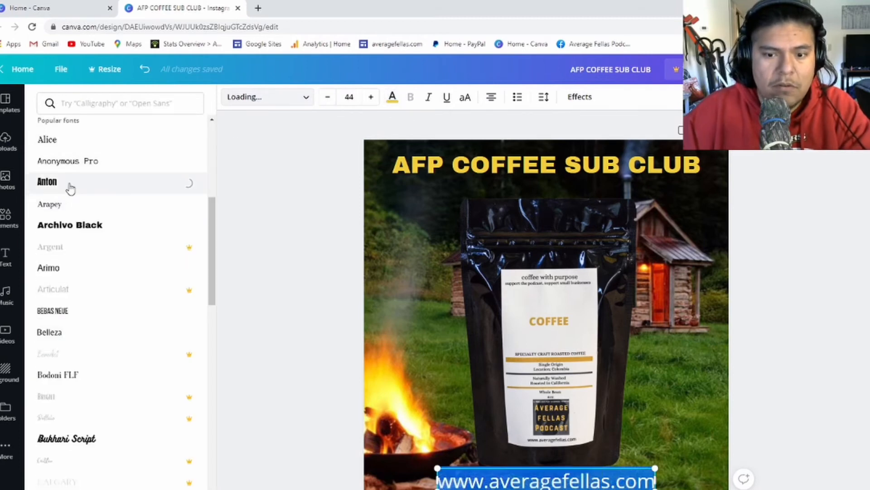
left_click(60, 226)
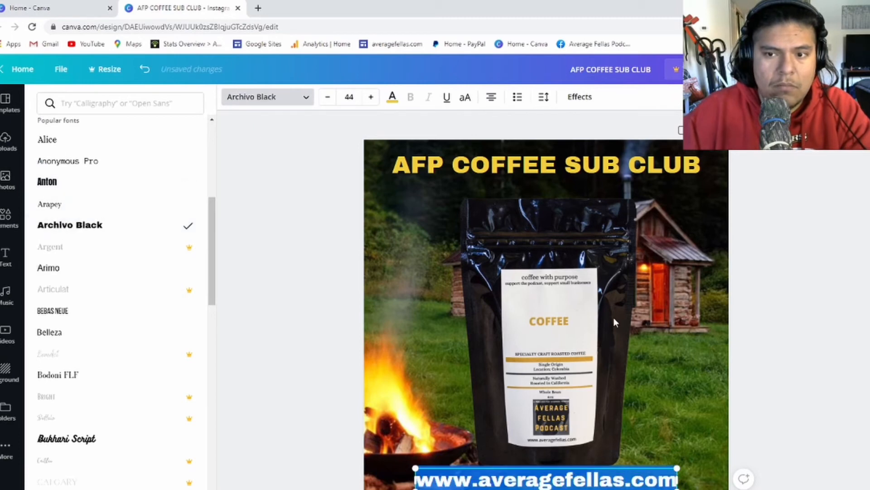
left_click(782, 325)
left_click(780, 324)
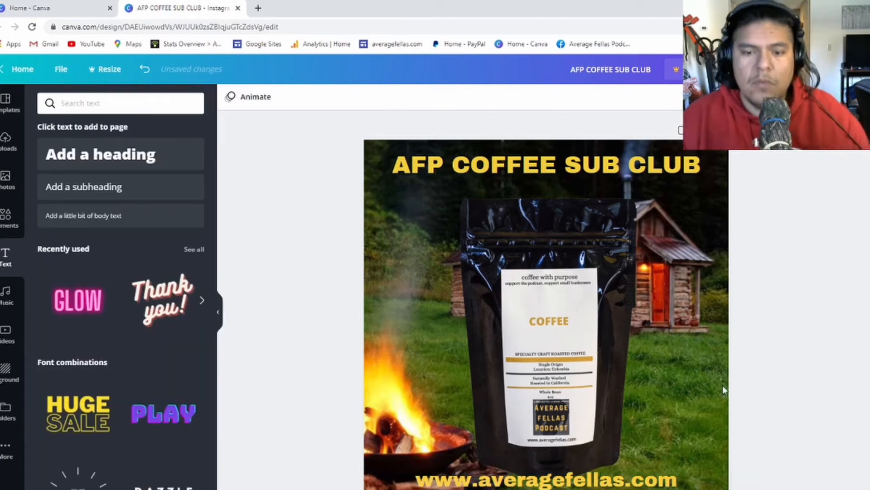
left_click(603, 480)
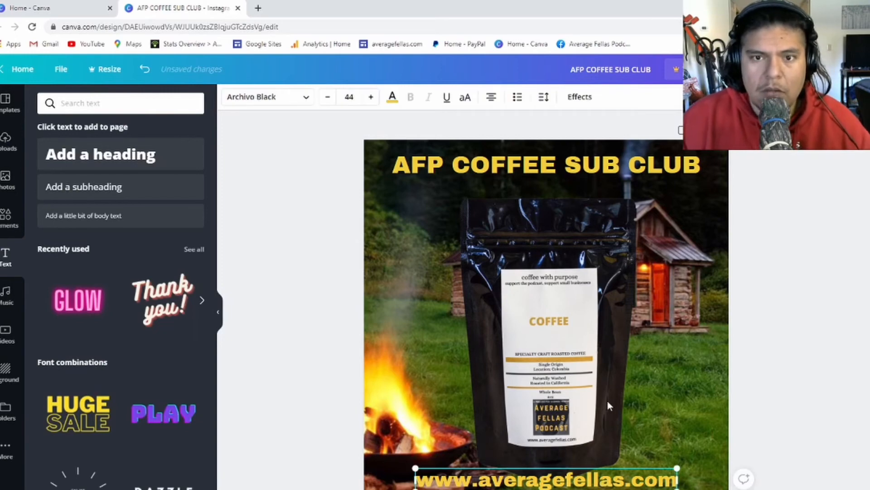
left_click(752, 339)
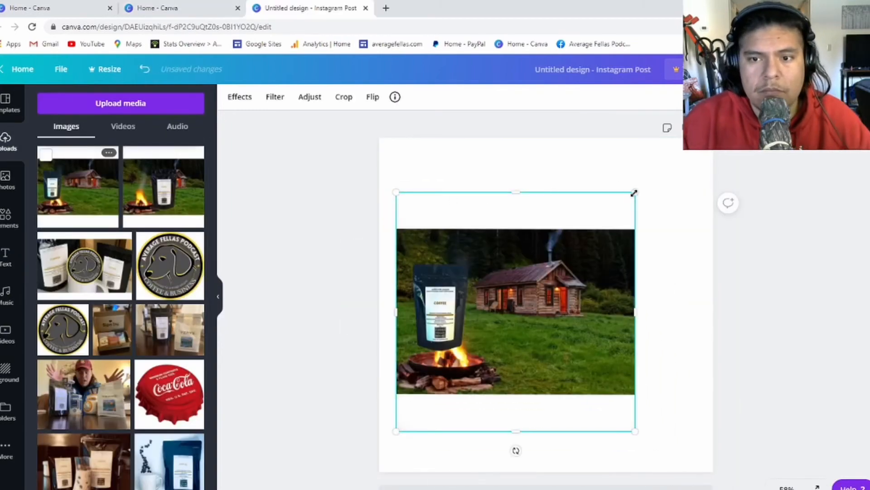
In the new Instagram post, enlarge and position the cabin image with the bag over the campfire to cover the page width.
left_click_drag(634, 193, 807, 131)
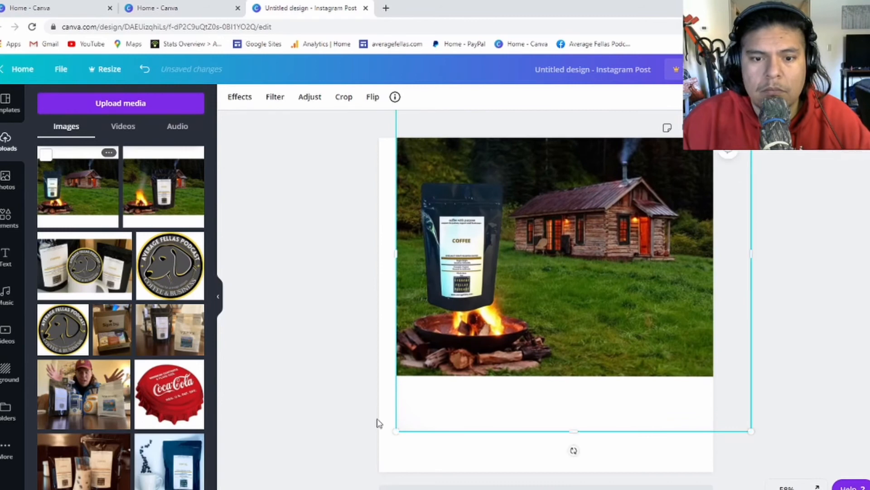
left_click_drag(396, 432, 267, 489)
left_click_drag(526, 392, 611, 364)
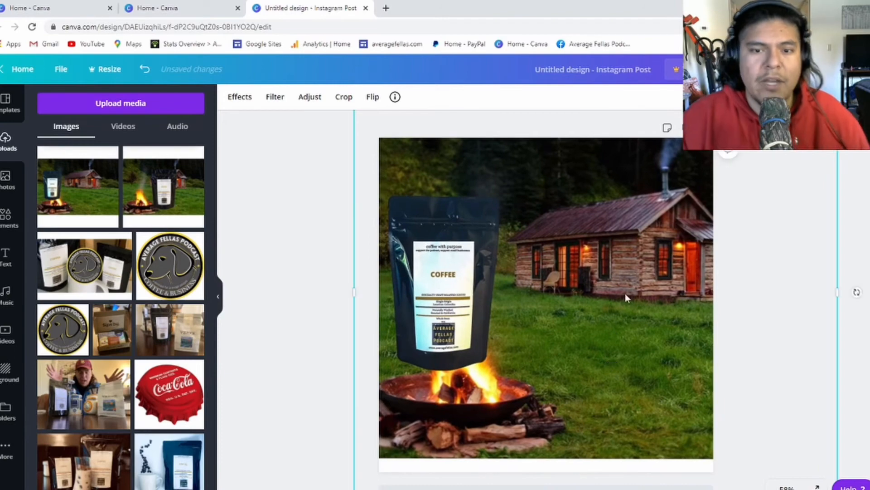
left_click(776, 185)
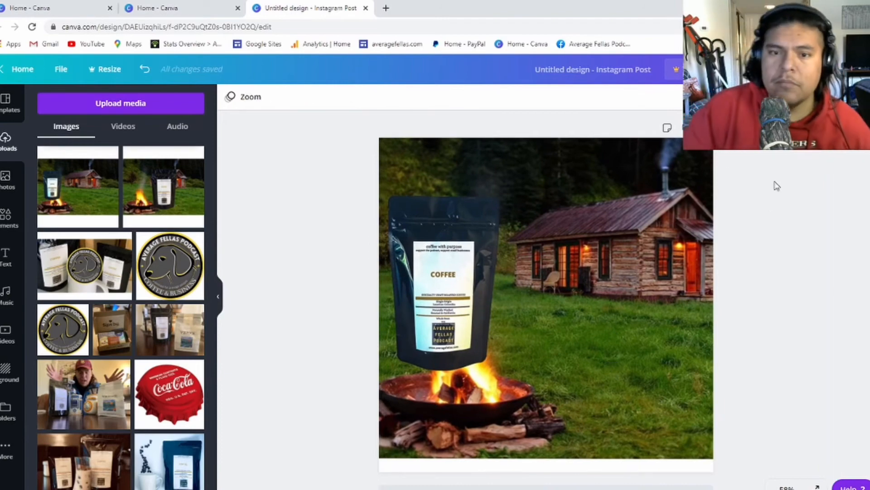
Reposition the cabin image within its crop so it fills the page down to the lower edge, and apply the crop.
double_click(453, 171)
mouse_move(453, 170)
left_mouse_down()
mouse_move(458, 210)
mouse_move(464, 179)
left_mouse_up()
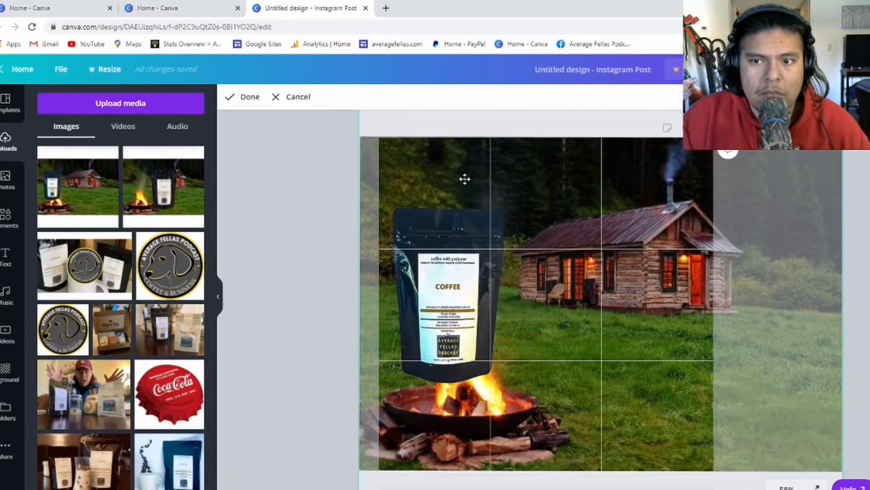
left_click(322, 222)
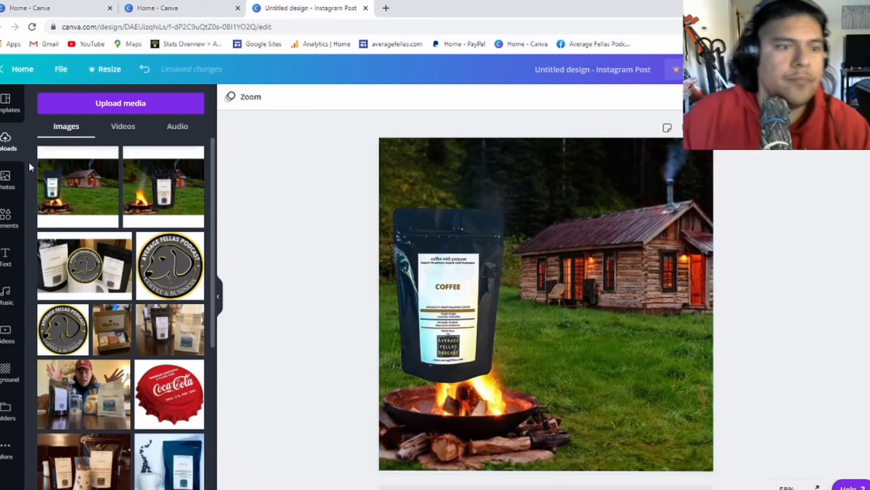
left_click(6, 256)
left_click(6, 109)
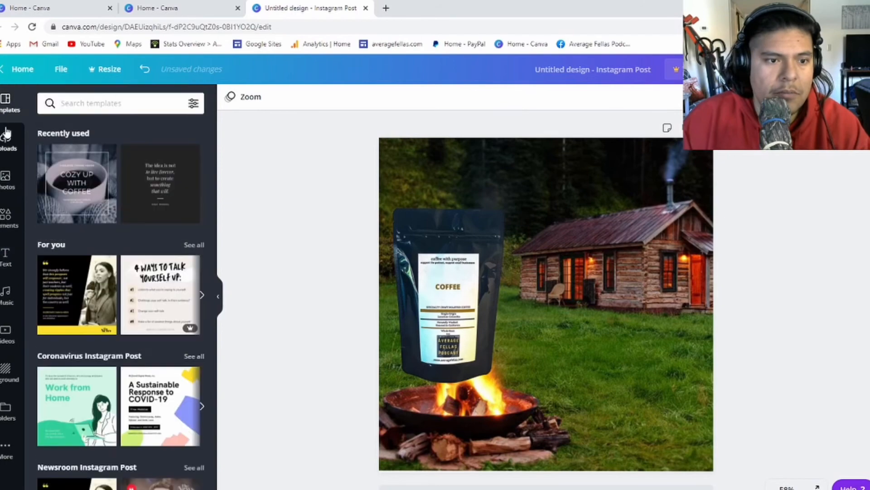
left_click(6, 141)
scroll(87, 226, "down", 1)
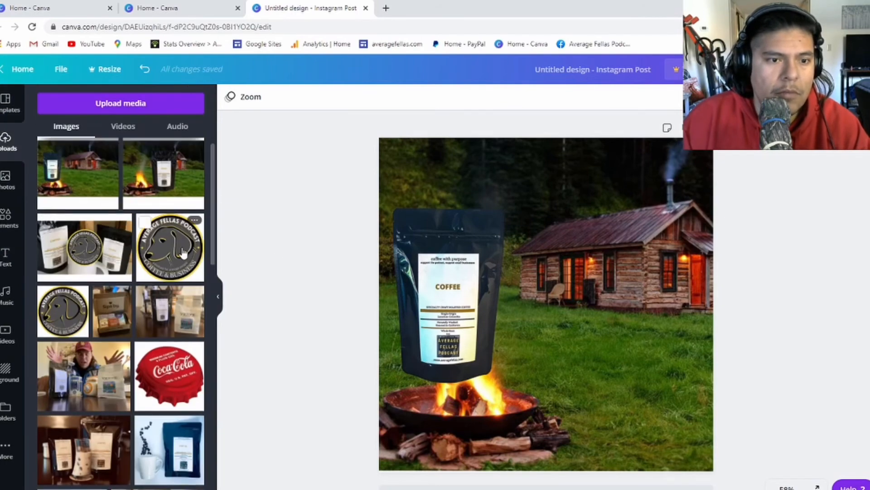
scroll(183, 253, "down", 5)
scroll(157, 370, "up", 6)
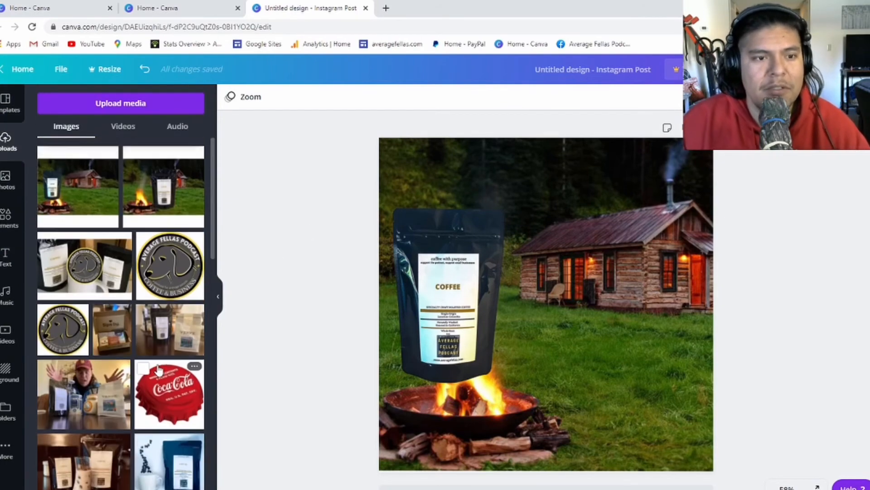
Add a heading reading "AFP COFFEE SUB CLUB", broken into two lines after COFFEE.
left_click(6, 255)
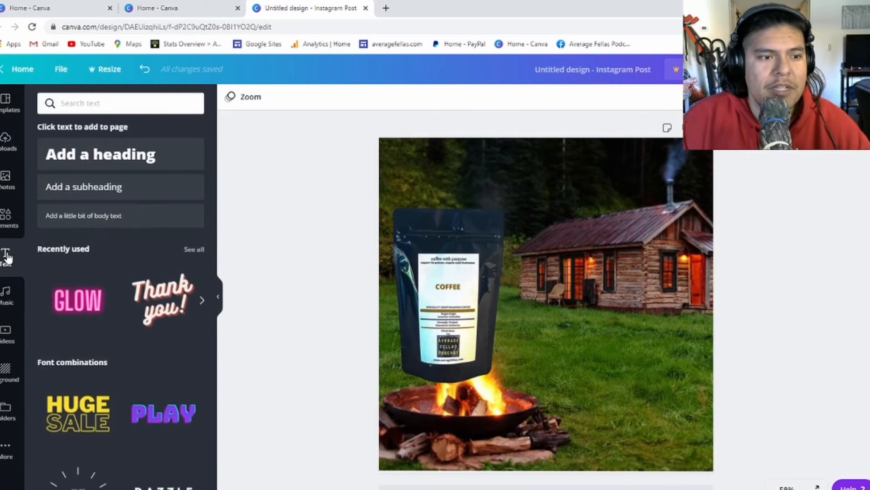
left_click(111, 159)
left_click_drag(648, 305, 457, 305)
key("BackSpace")
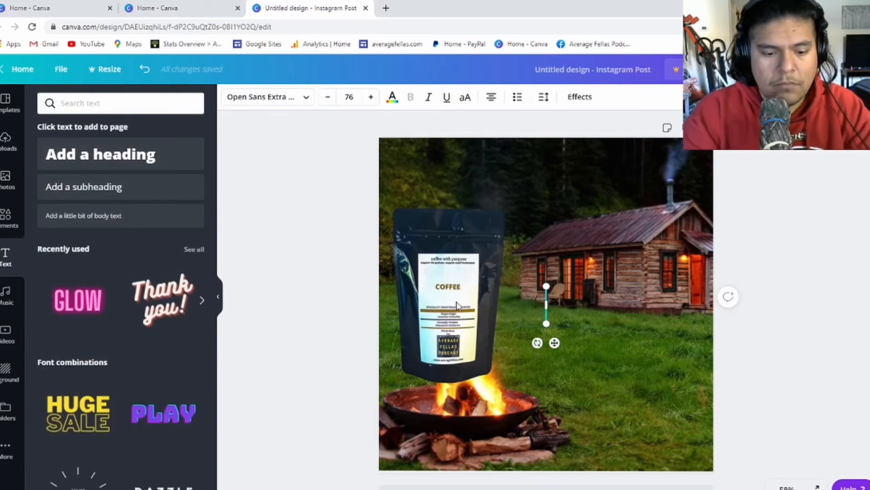
type("AFP COFFEE S")
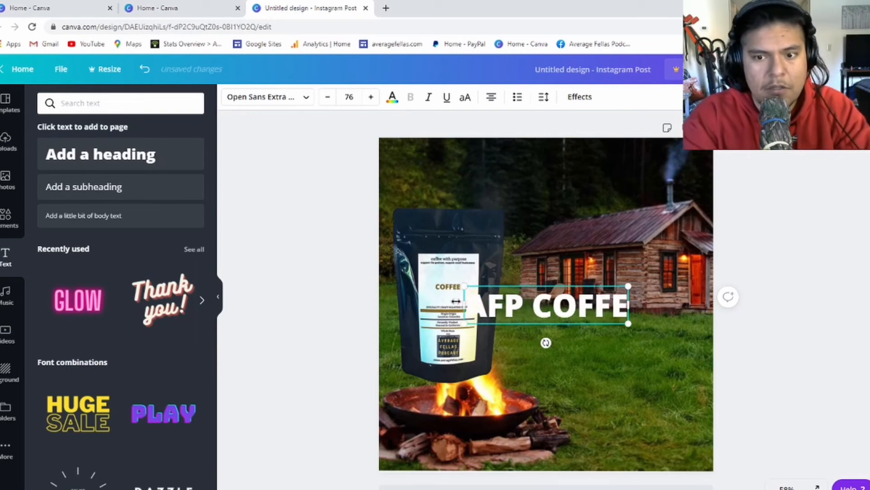
key("BackSpace")
key("BackSpace")
key("Return")
type("SUV")
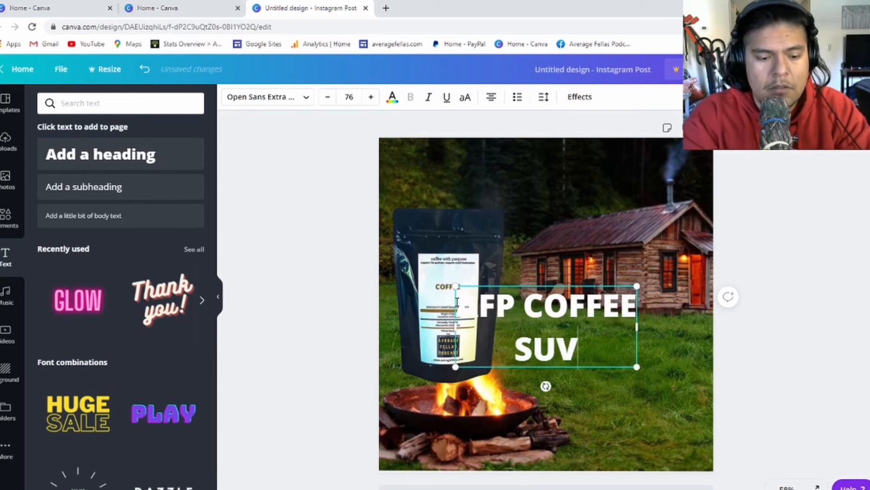
key("BackSpace")
type("B CLUB")
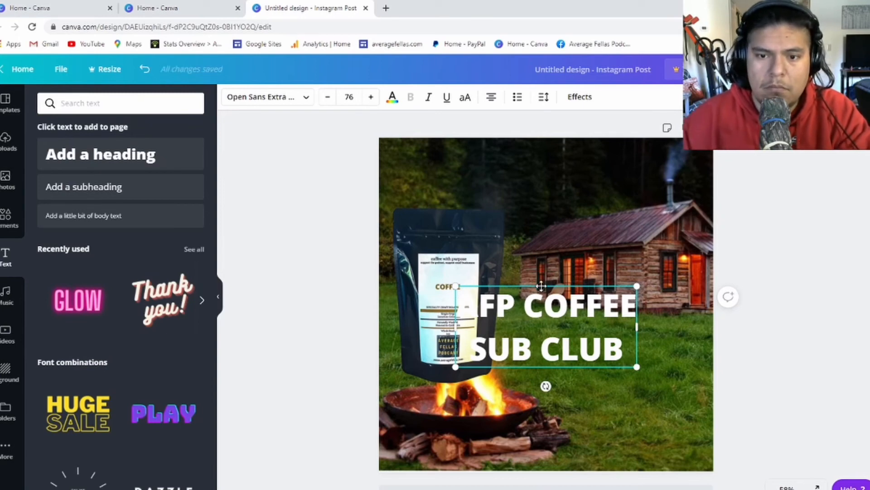
Move the heading beside the coffee bag, in front of the cabin, and recolour it with the custom yellow #F1CE37.
left_click_drag(541, 285, 595, 263)
left_click_drag(678, 338, 552, 279)
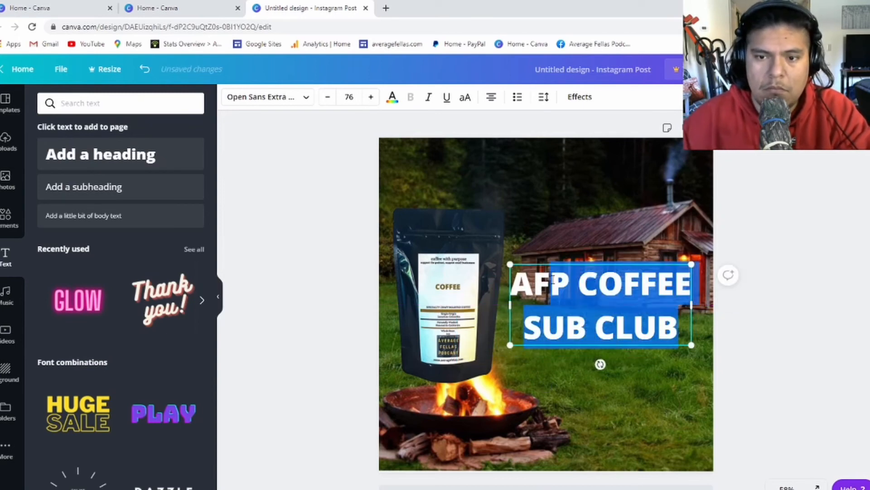
left_click(393, 97)
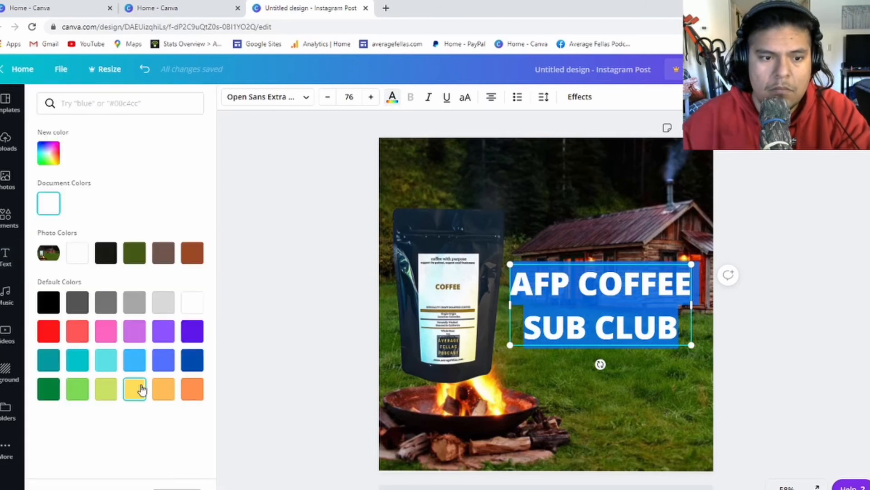
left_click(50, 154)
left_click_drag(78, 247, 71, 248)
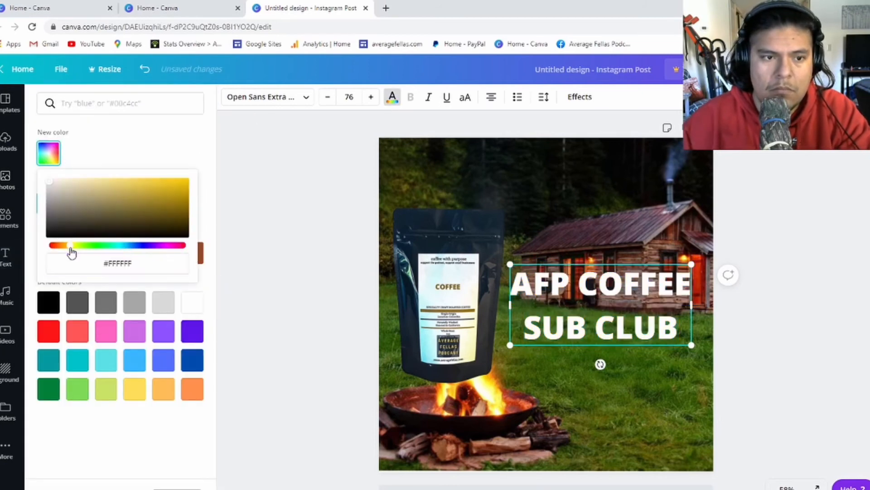
left_click(178, 181)
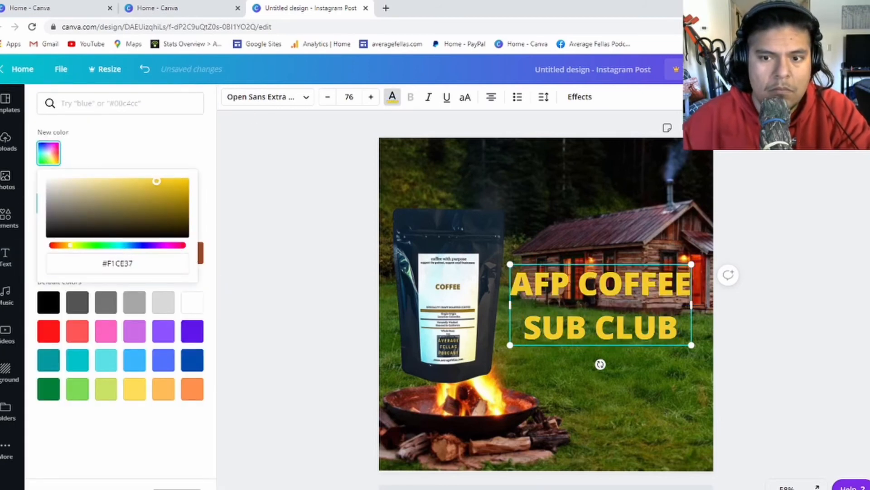
left_click(287, 252)
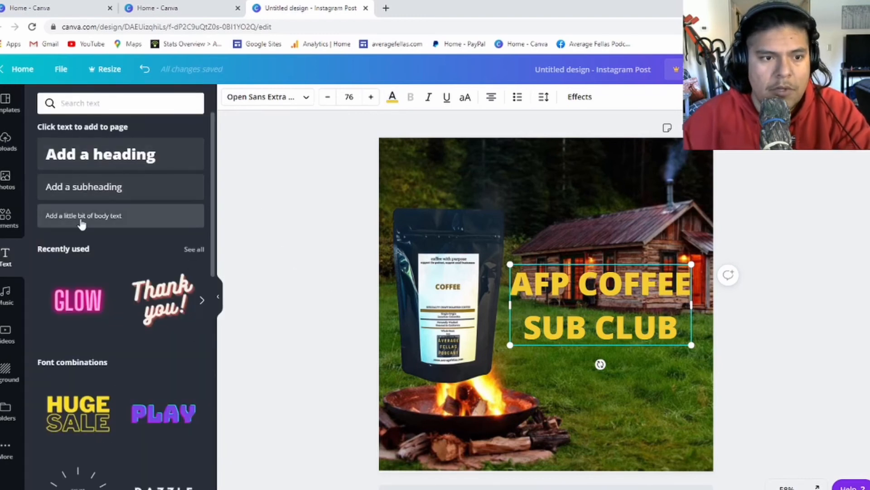
left_click(79, 188)
double_click(595, 357)
double_click(596, 357)
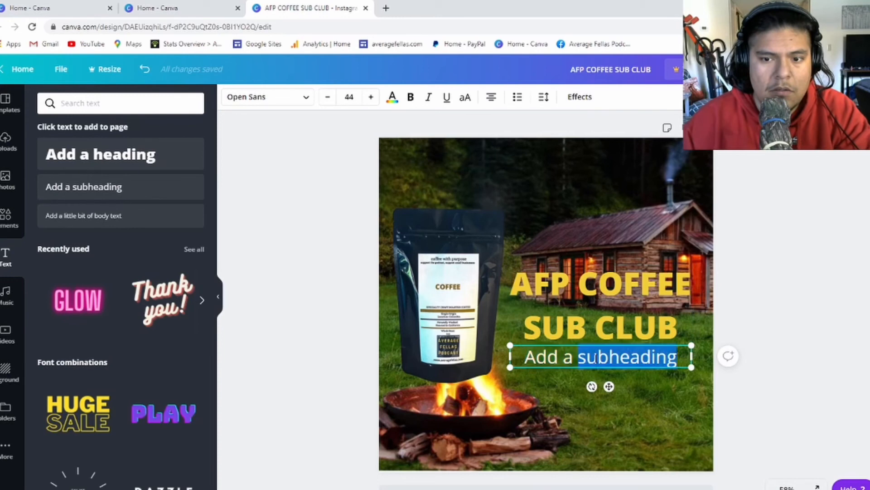
key("BackSpace")
key("BackSpace")
key("BackSpace")
key("BackSpace")
key("BackSpace")
key("BackSpace")
key("BackSpace")
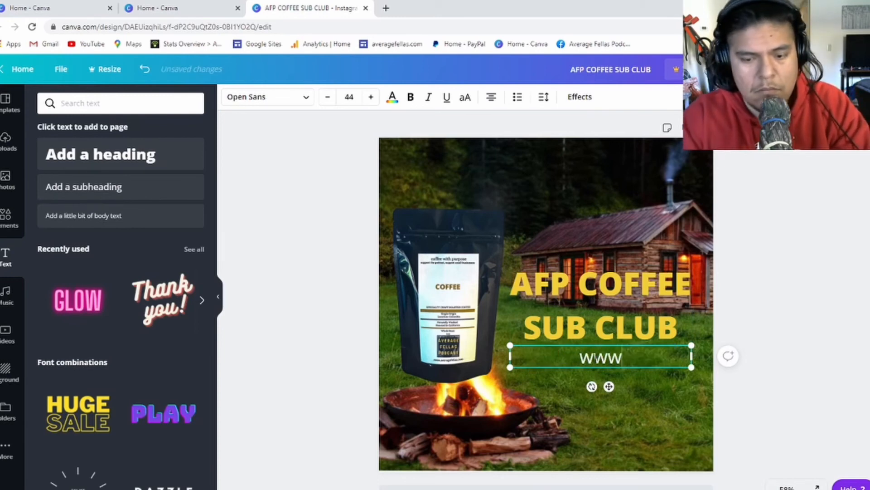
type("www.average")
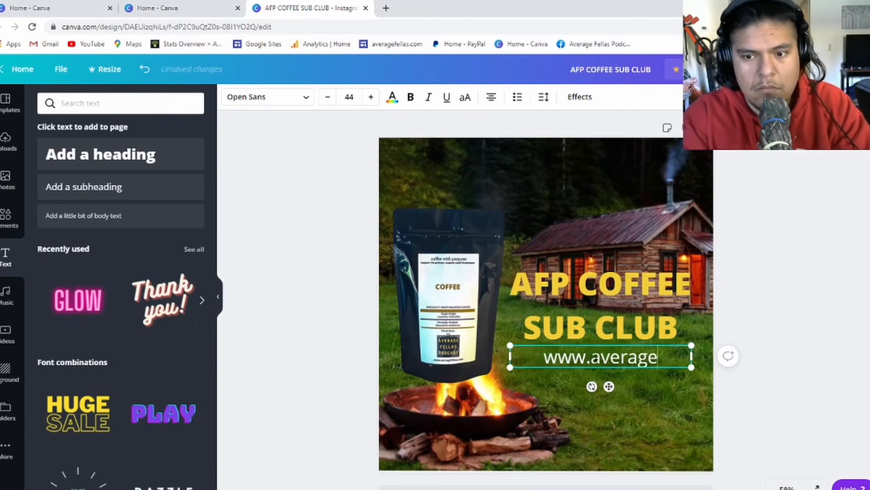
type("fellas.com")
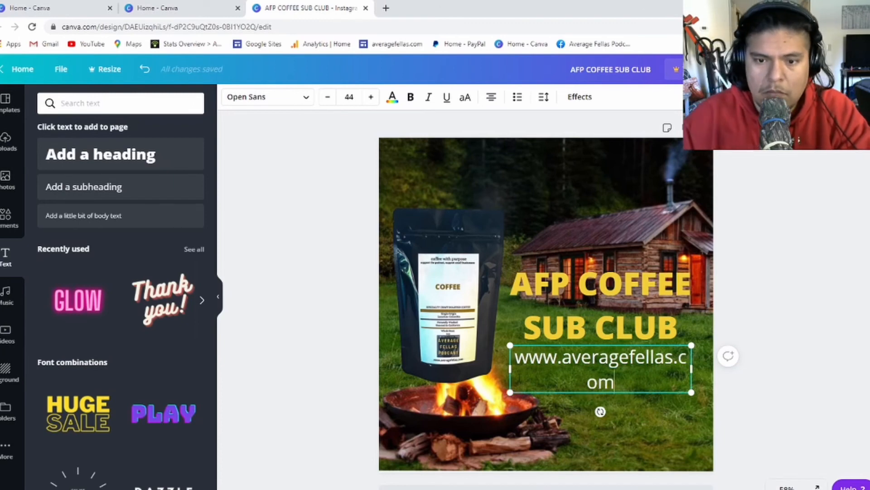
Widen the website text box so the address fits on one line, and move it to the lower edge of the page.
left_click_drag(509, 369, 474, 373)
left_click_drag(582, 401, 553, 475)
Recolour the whole website address with the yellow document colour used for the heading.
left_click_drag(646, 446, 490, 447)
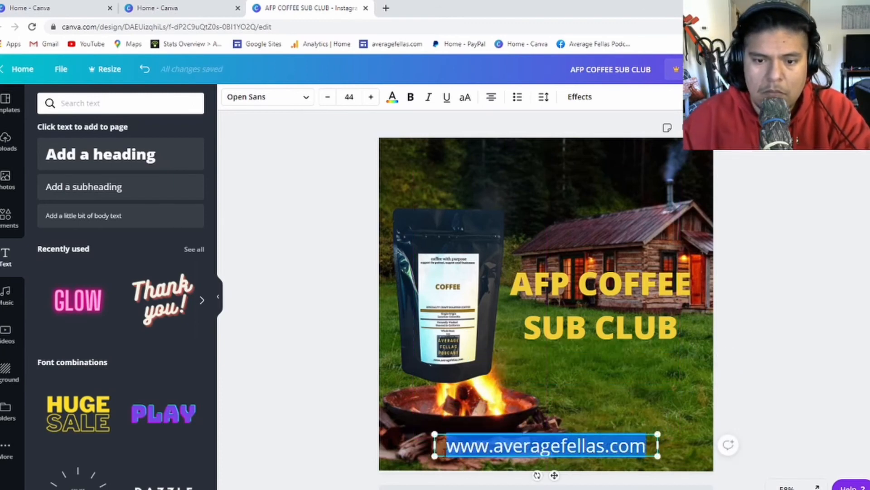
left_click(392, 100)
left_click(52, 207)
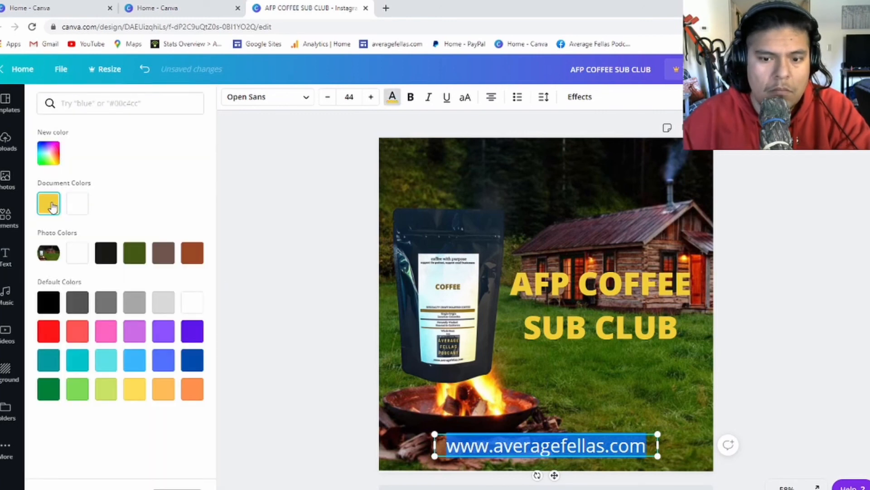
Set the website address in Archivo Black, widen its box to keep it on one line, and centre it near the page's lower edge.
left_click(282, 96)
left_click(109, 193)
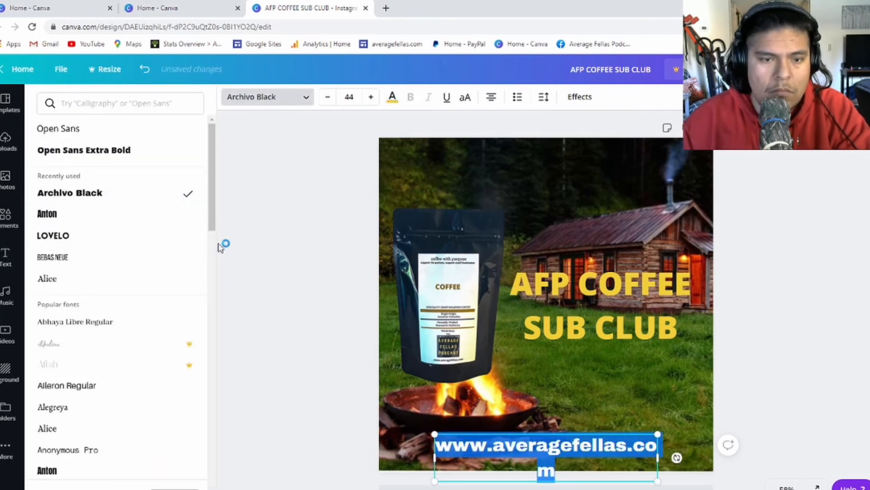
left_click_drag(434, 457, 412, 456)
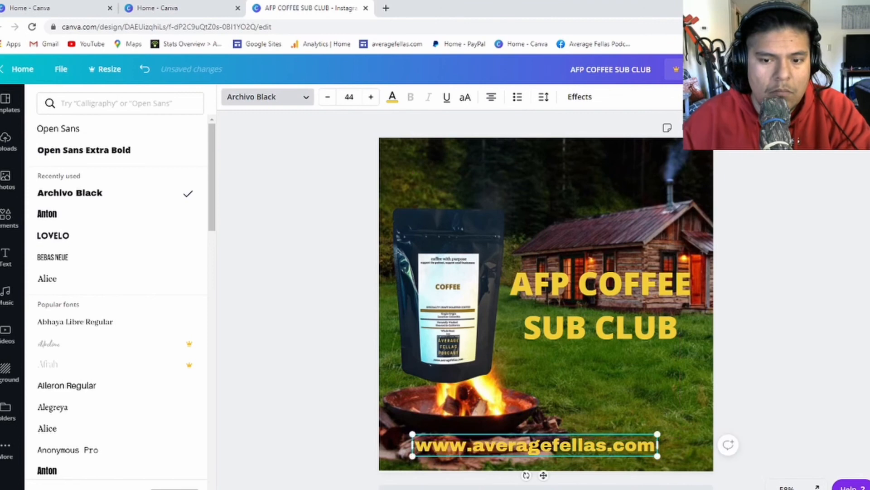
left_click_drag(542, 474, 553, 478)
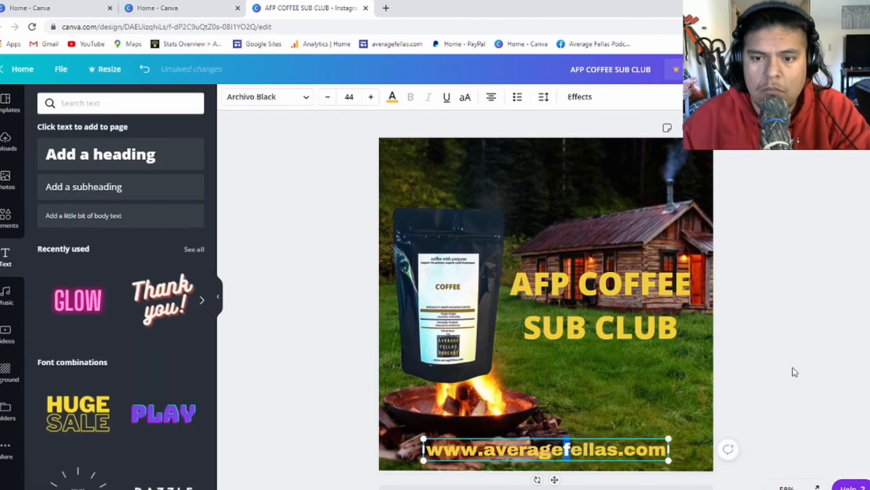
Nudge the "AFP COFFEE SUB CLUB" heading slightly away from the coffee bag, keeping it at the page's vertical middle, and deselect it.
left_click(634, 264)
left_click_drag(635, 265, 636, 285)
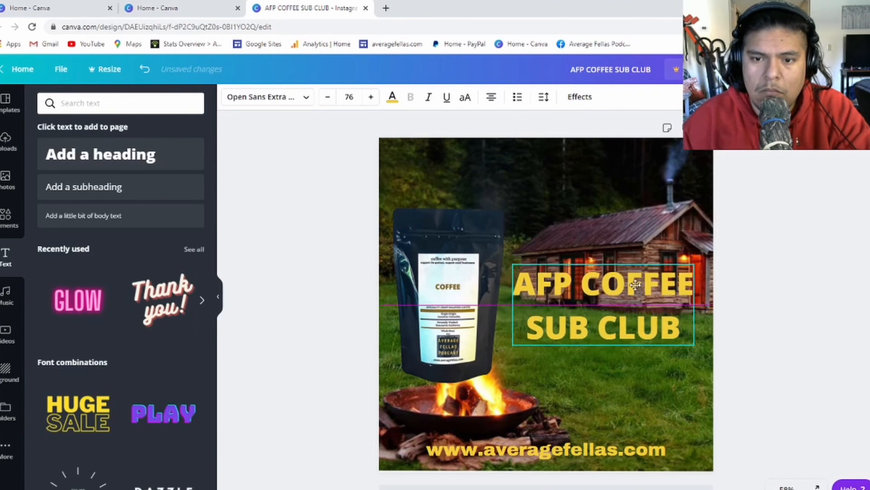
left_click(775, 275)
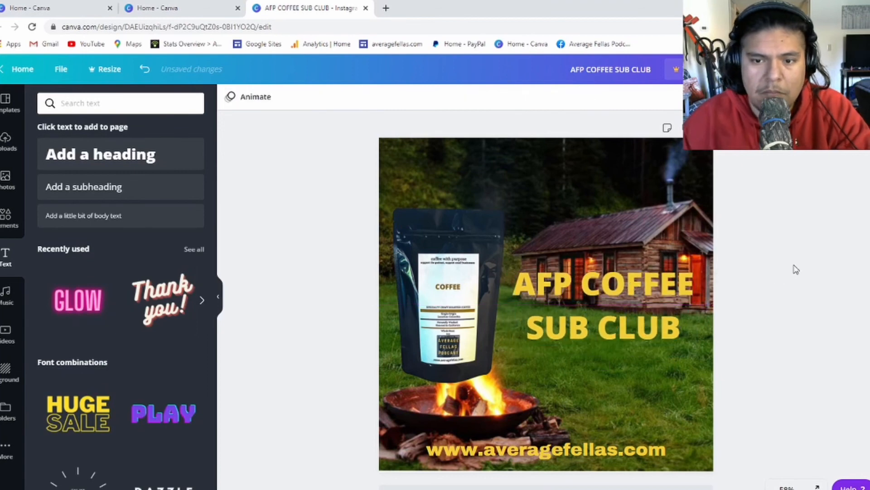